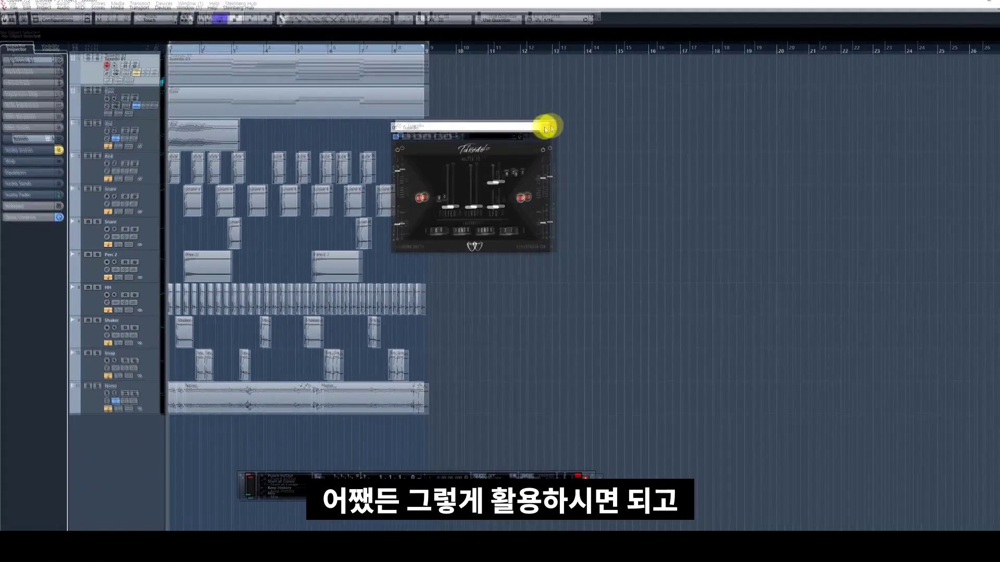
Close the Tuxedo instrument window.
click(547, 128)
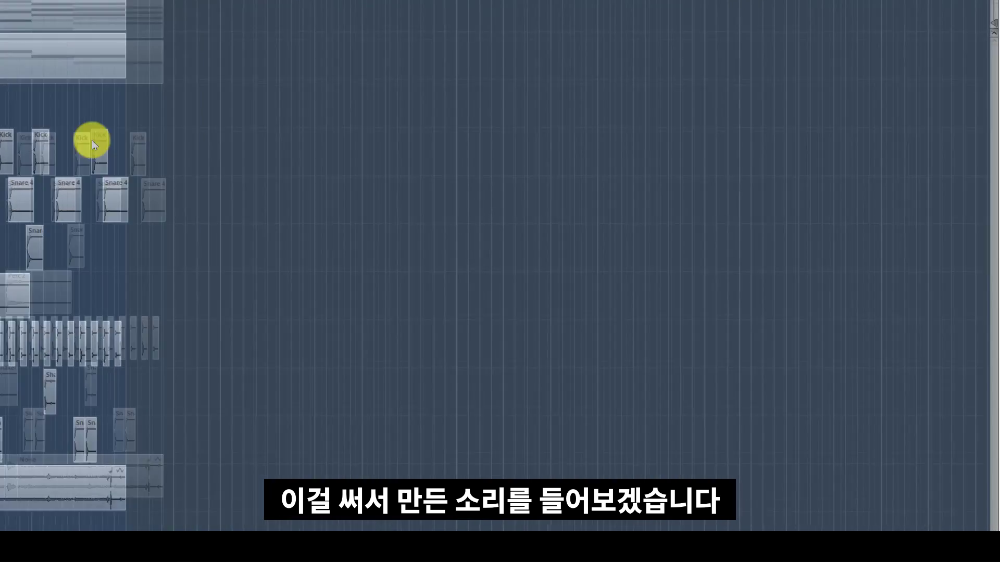
click(522, 184)
click(518, 245)
click(112, 315)
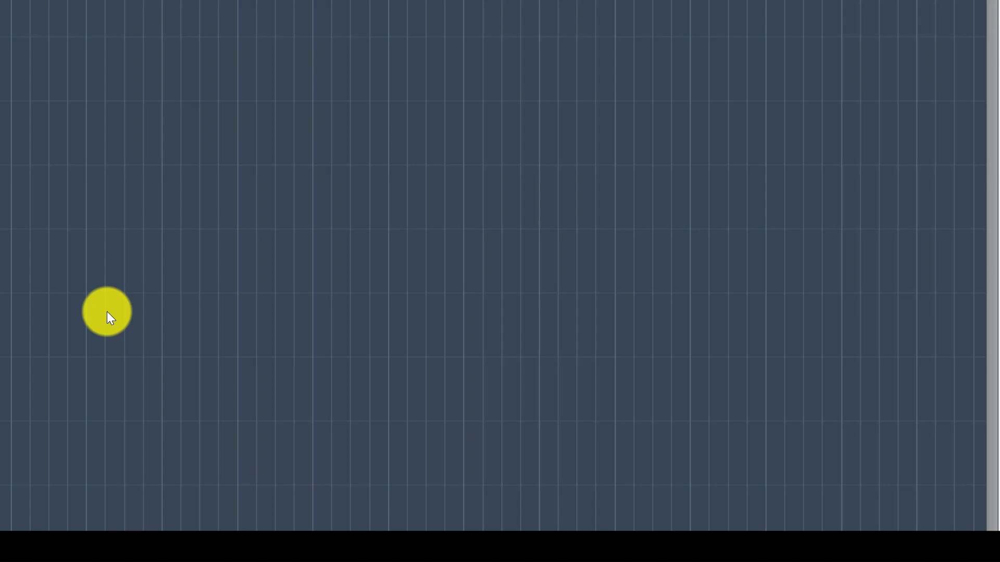
right_click(138, 238)
click(138, 239)
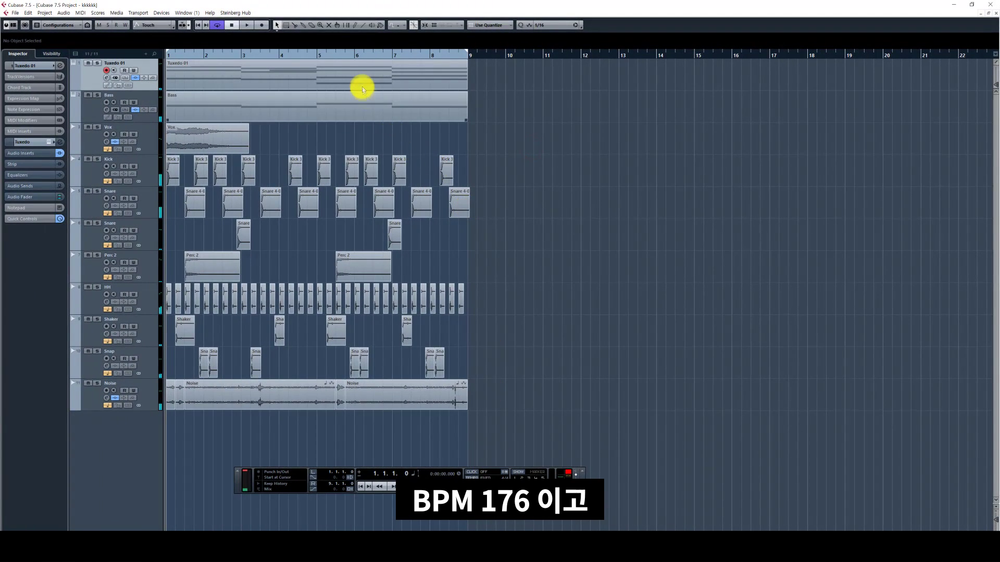
Open the Tuxedo 01 part in the Key Editor and review it against the Notepad chord progression Cmaj7 - Bm7 - D6/9 - Bm11.
double_click(361, 86)
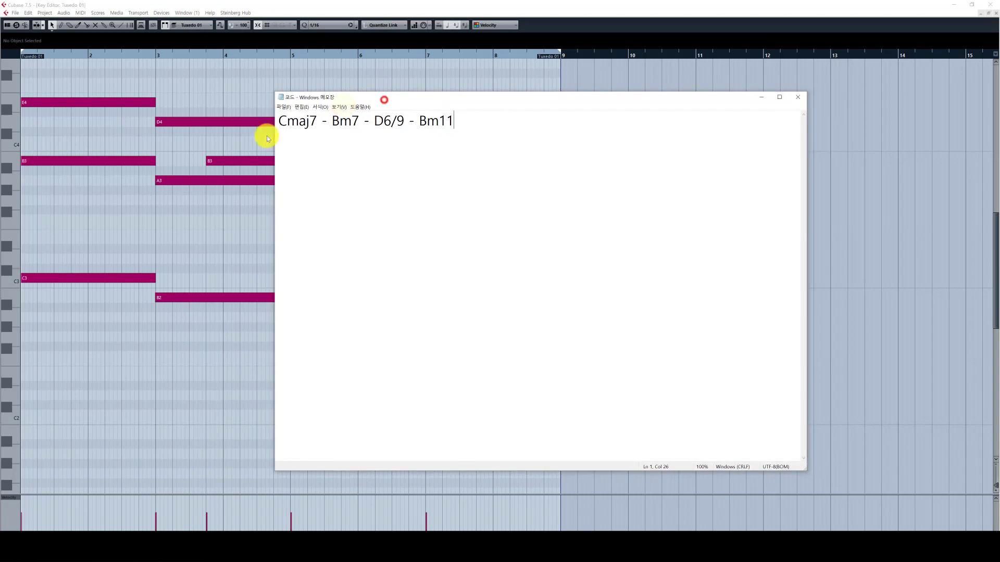
click(385, 101)
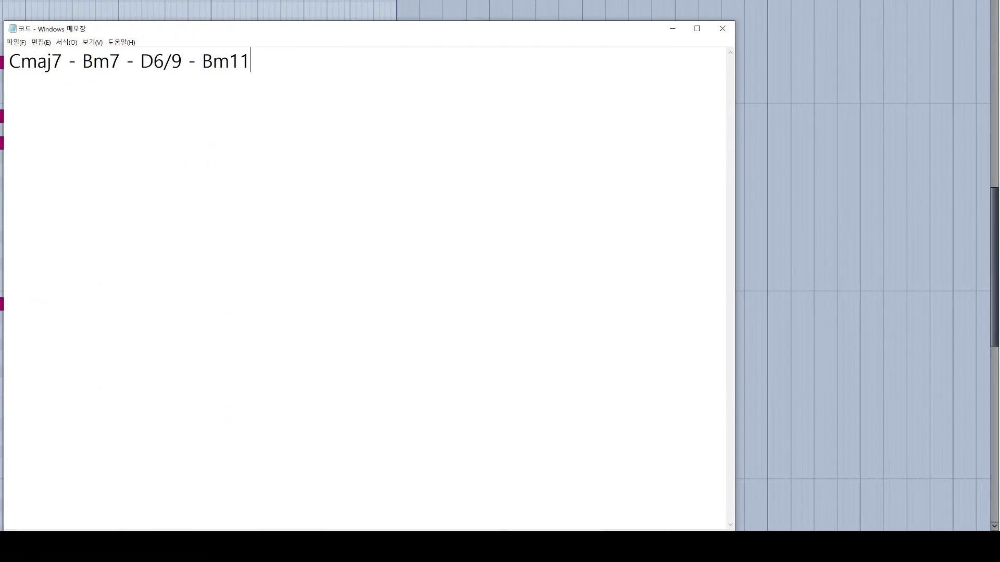
drag(118, 29, 211, 34)
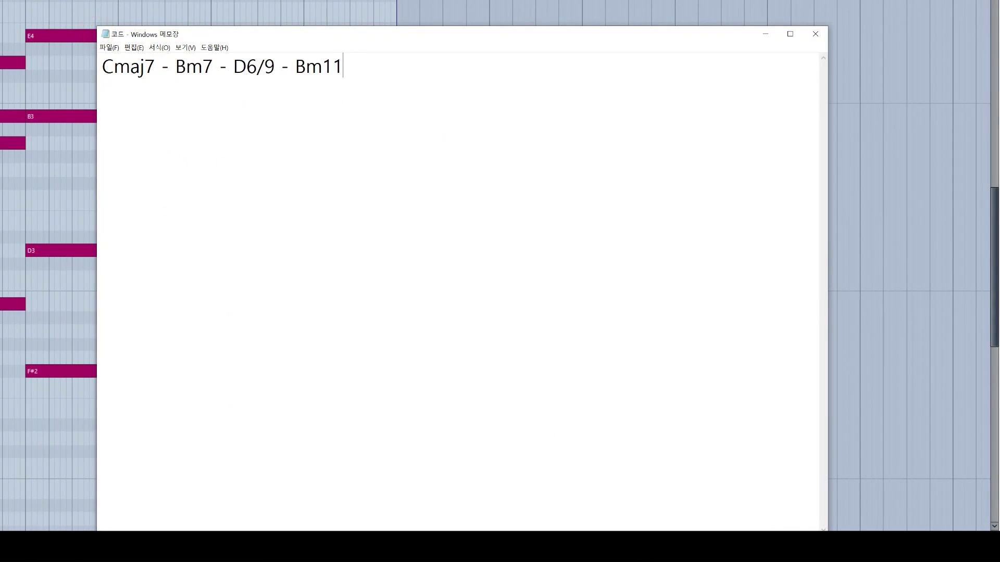
drag(234, 39, 400, 27)
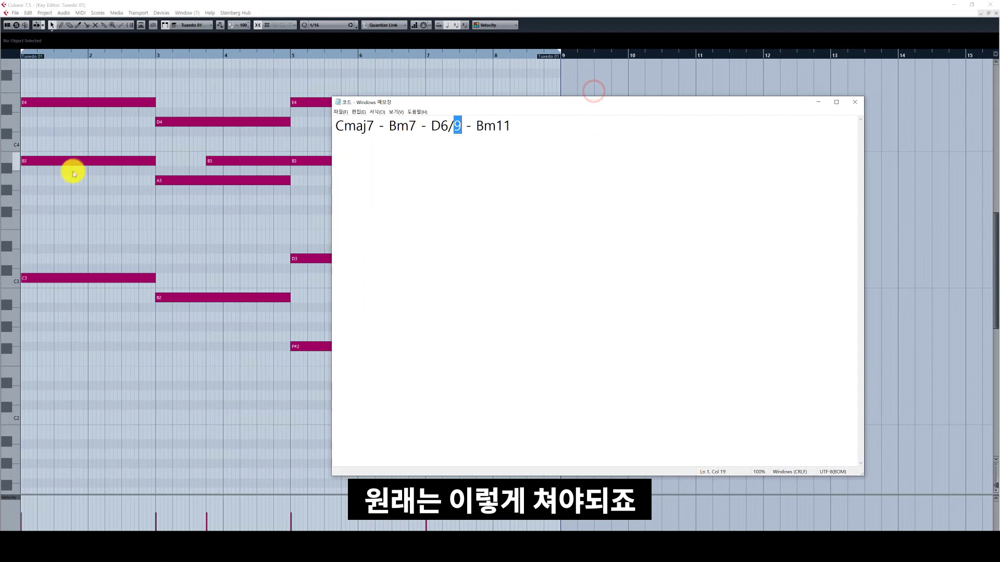
Try moving the first chord's C3 note up to the omitted chord tone, and undo the move.
click(57, 196)
drag(55, 280, 70, 198)
key(ctrl+z)
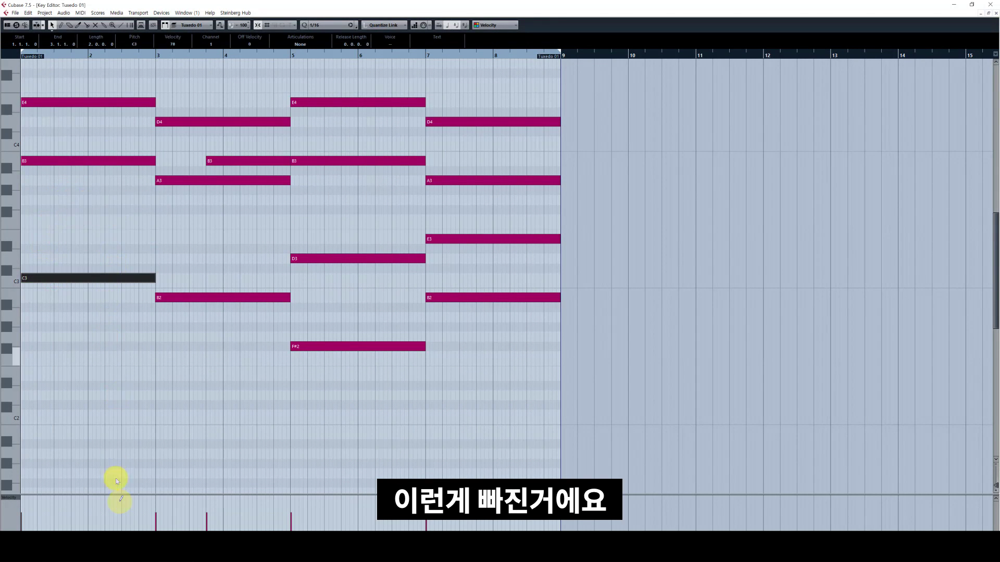
click(83, 351)
click(202, 232)
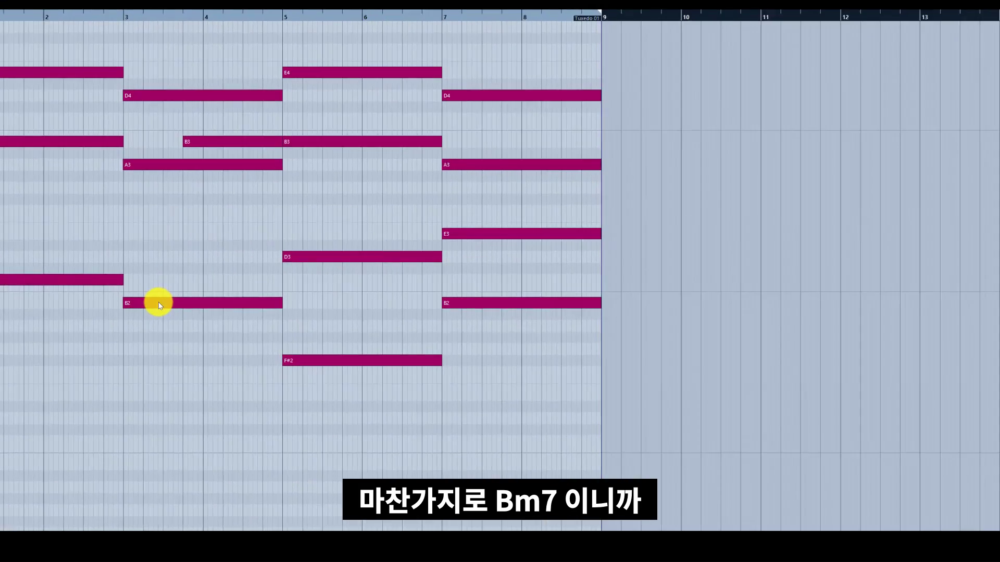
Try moving the second chord's B2 note up, and pick out the short B3 passing note.
drag(184, 295, 182, 211)
drag(99, 188, 66, 130)
key(Delete)
click(115, 196)
drag(67, 34, 133, 54)
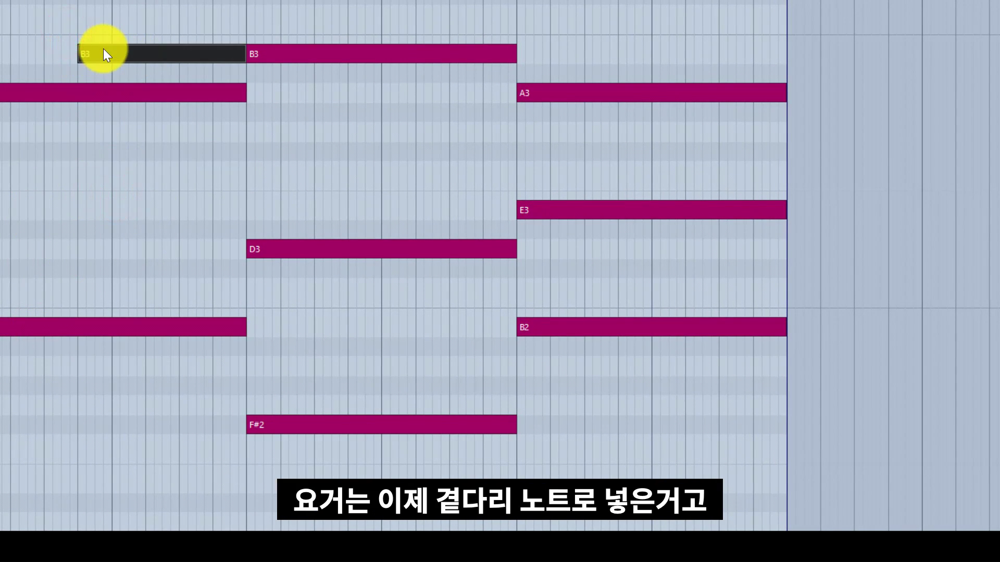
key(g)
Select the third chord's F#2 note and transpose it up an octave and back down.
drag(238, 489, 252, 62)
drag(241, 353, 241, 431)
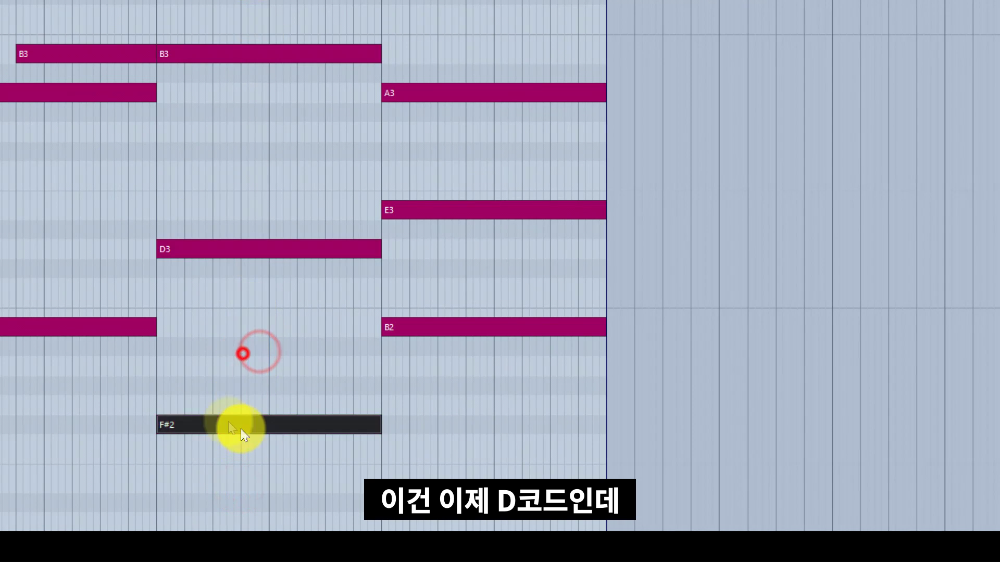
key(shift+Up)
key(shift+Down)
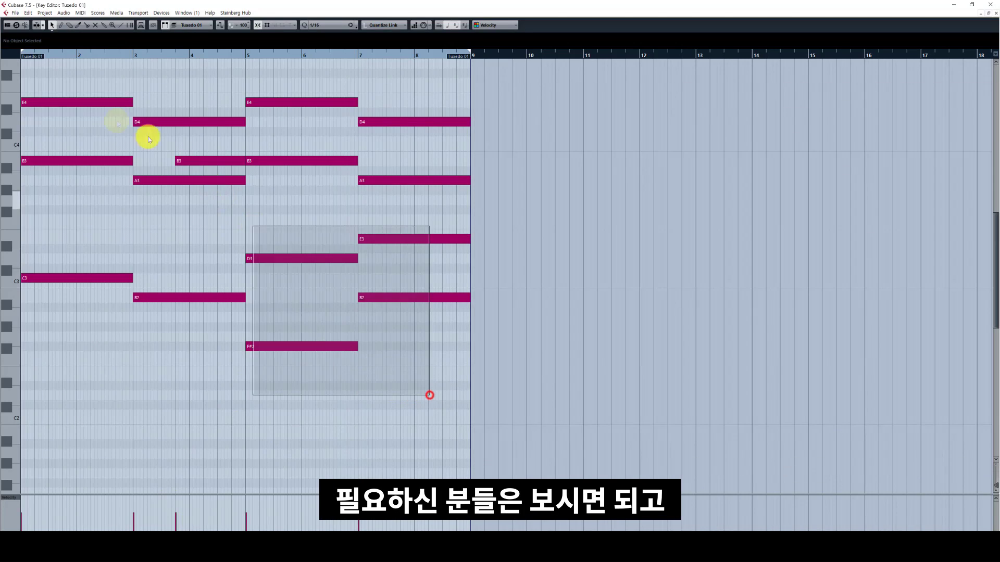
Look over the notes of all four chords and close the Key Editor.
drag(148, 136, 130, 122)
drag(440, 392, 119, 94)
click(157, 368)
click(110, 346)
click(995, 13)
Open the Tuxedo 01 track's Neutron Equalizer, iZotope Vinyl, Ozone 7 Maximizer and Ozone 7 Vintage Tape inserts, spreading out their windows.
click(46, 152)
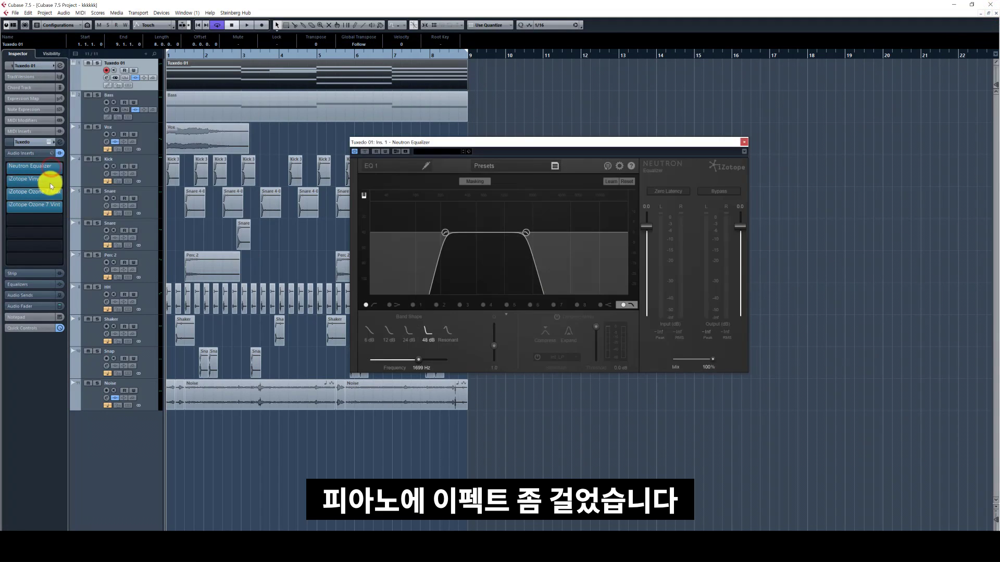
click(49, 179)
click(48, 192)
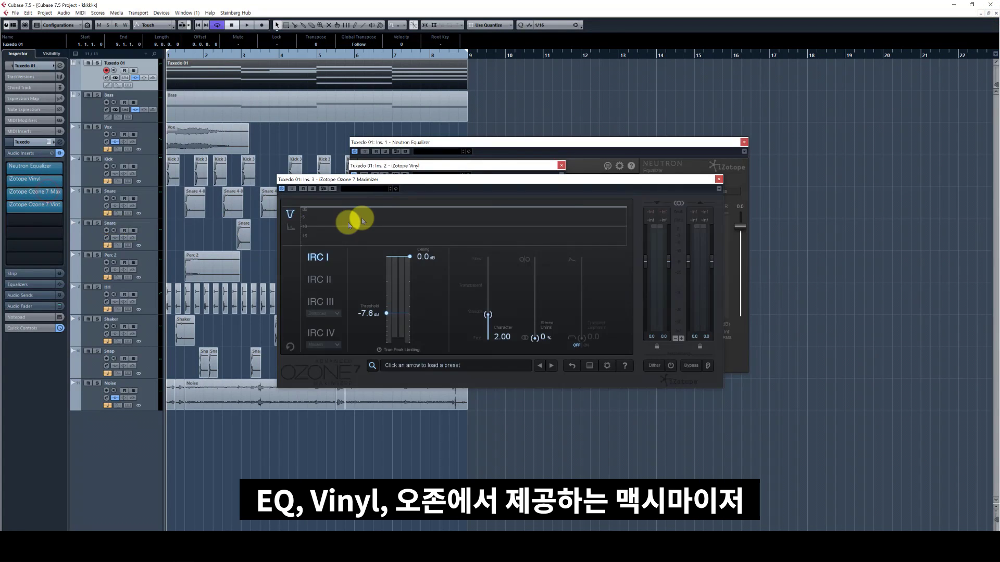
drag(327, 179, 367, 179)
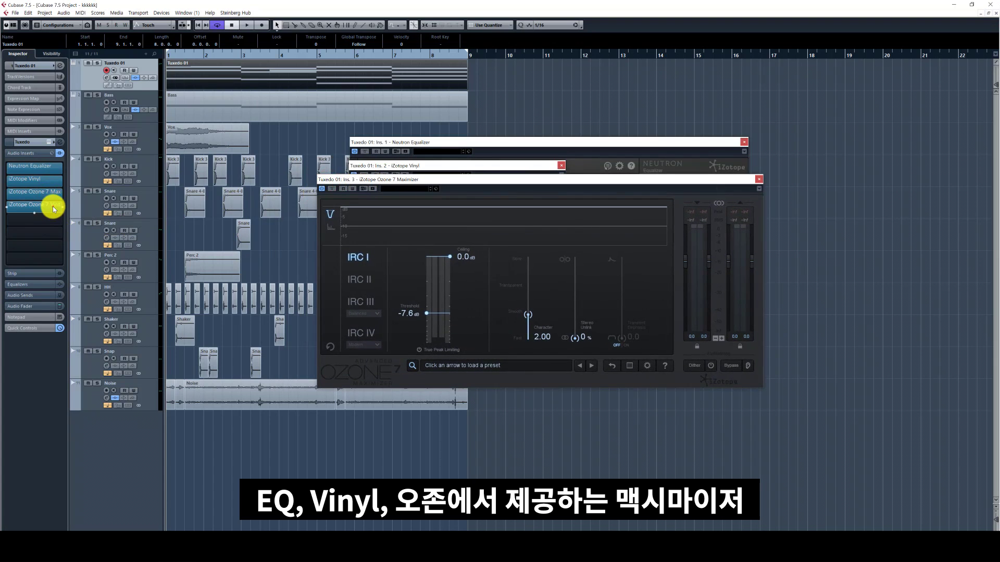
drag(447, 207, 564, 228)
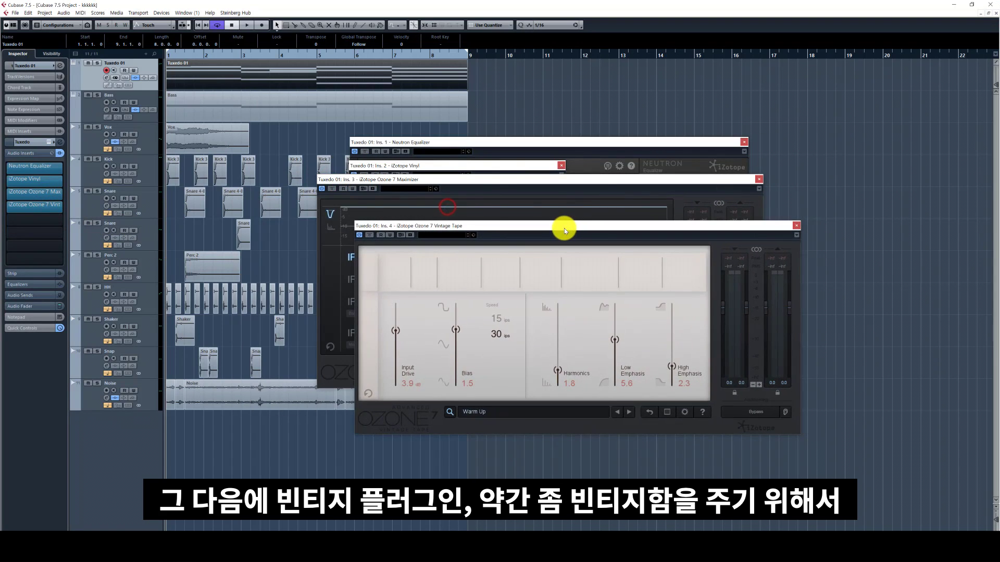
Close the Vintage Tape, Maximizer and Vinyl windows, leaving the Neutron Equalizer open.
click(797, 226)
click(758, 179)
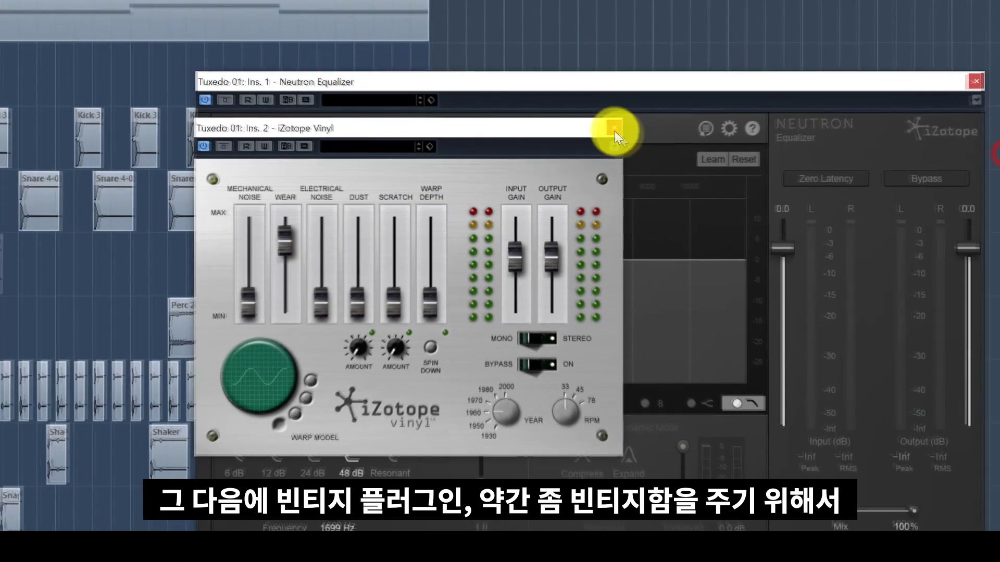
click(560, 165)
drag(376, 143, 334, 137)
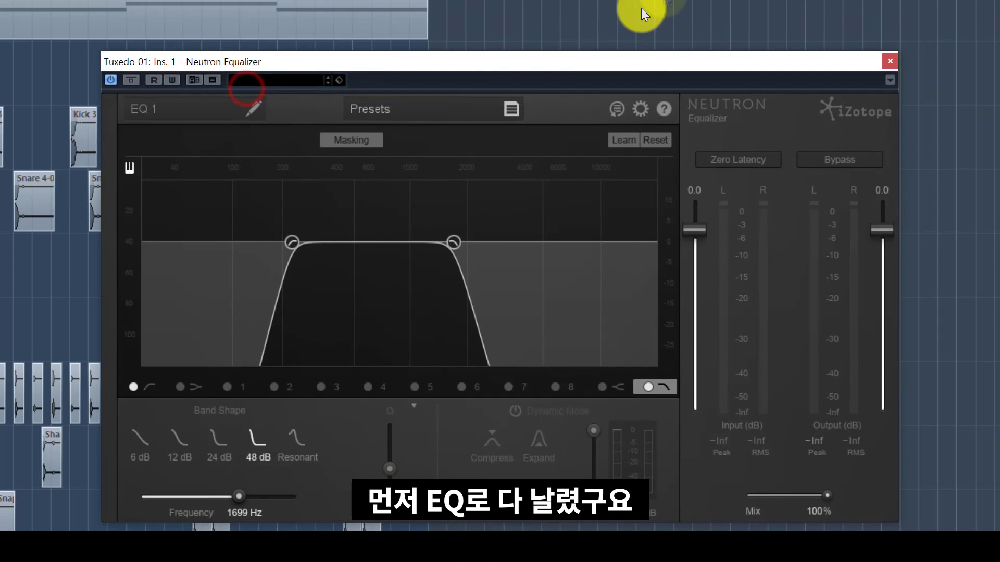
Reset the Neutron Equalizer, restore its 1682 Hz low-pass state from the history, and close the history.
click(660, 141)
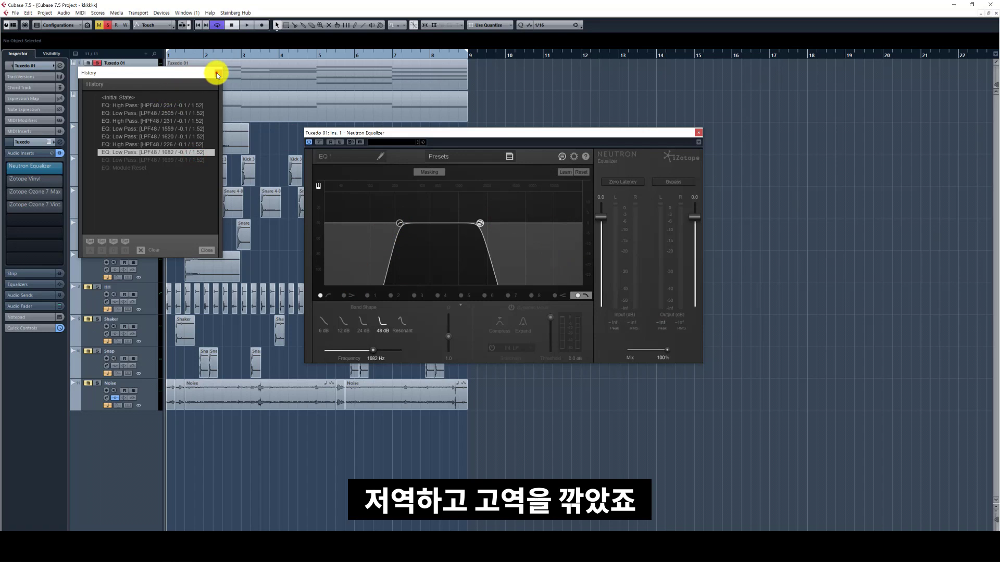
click(217, 74)
Play the piano track and compare its sound with the equalizer's high-pass and low-pass bands disabled and re-enabled.
key(space)
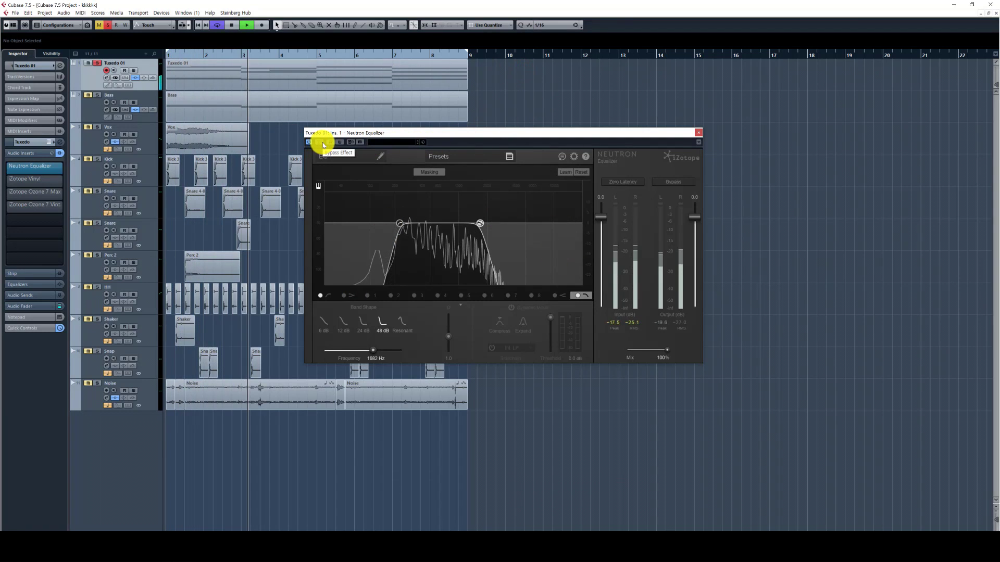
click(320, 295)
click(578, 296)
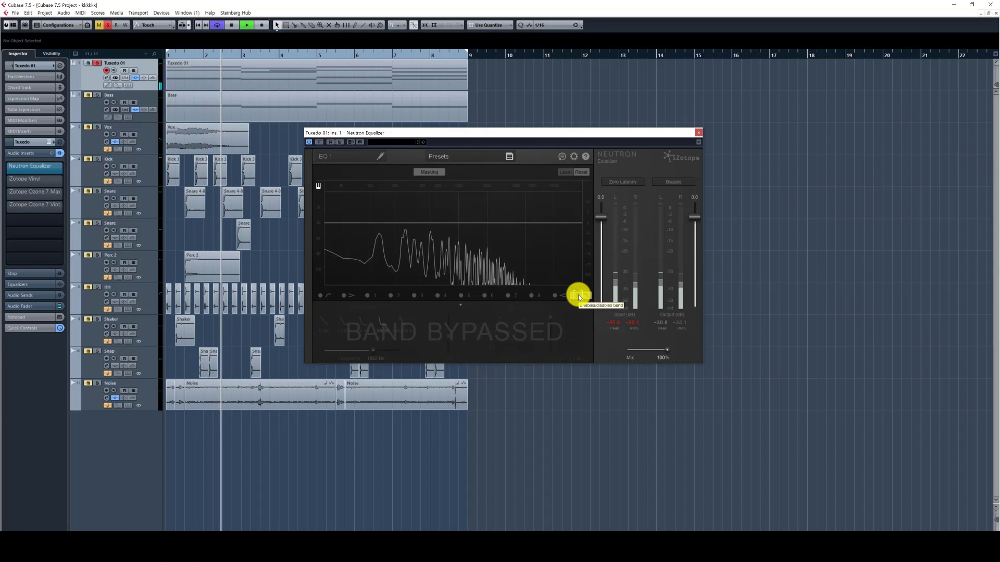
click(578, 295)
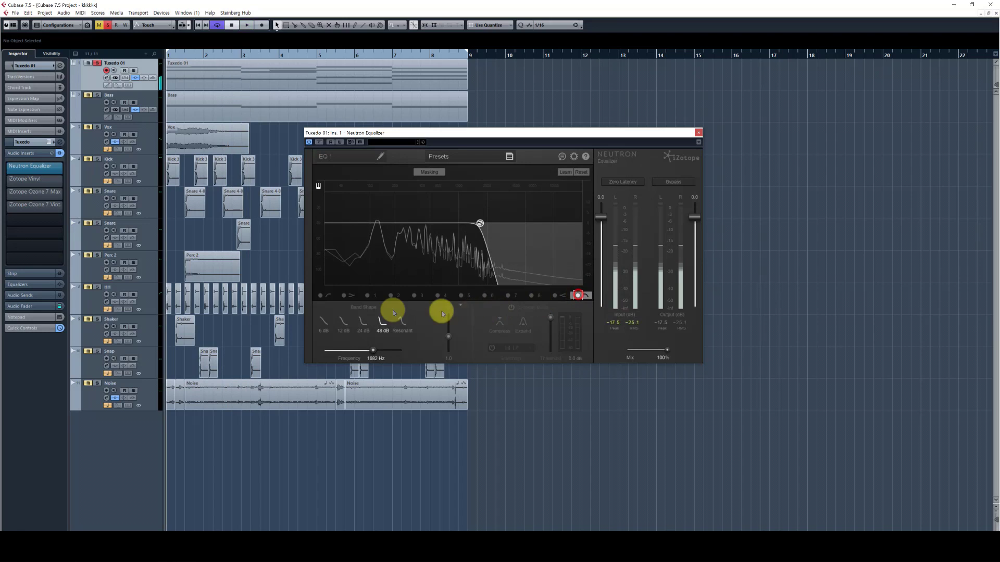
click(320, 295)
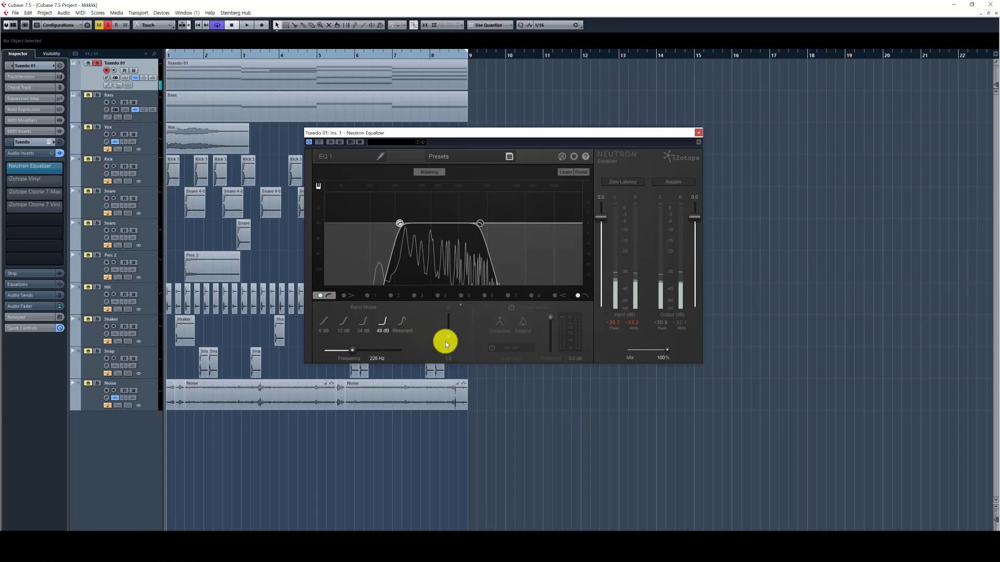
Enable the iZotope Vinyl insert, turn its Year dial to around 1960, audition it, and close the Vinyl and Neutron Equalizer windows.
click(42, 179)
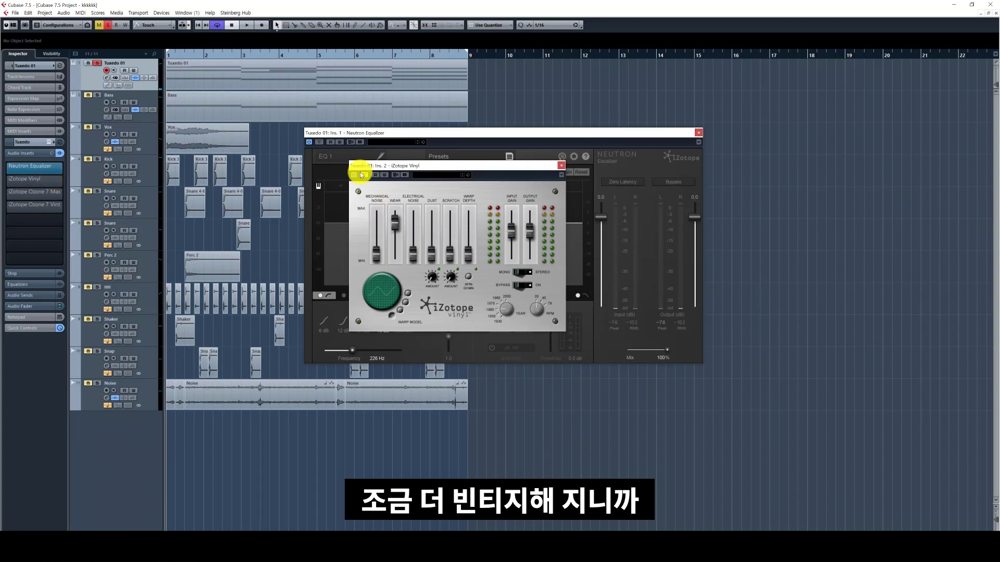
click(361, 173)
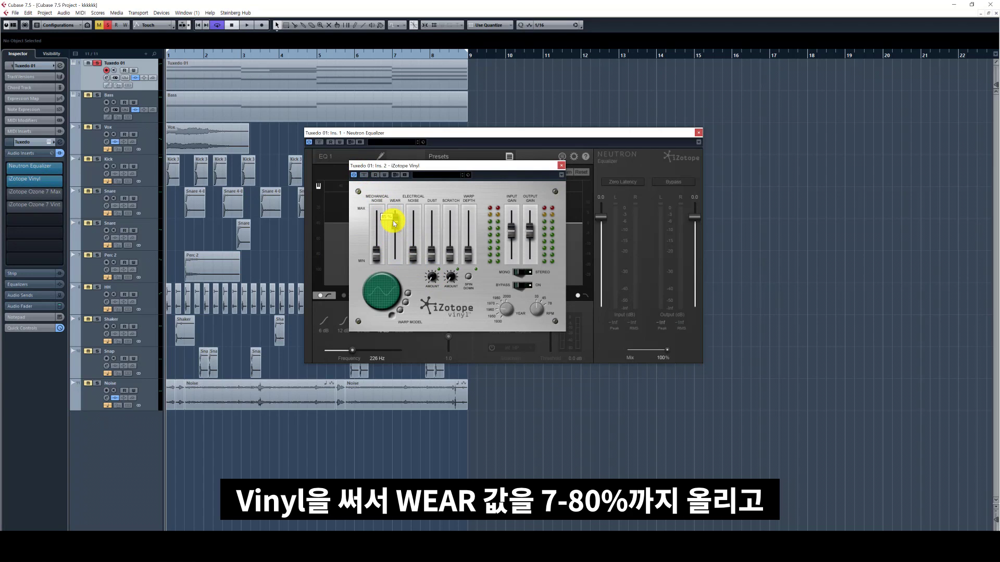
drag(506, 319, 491, 314)
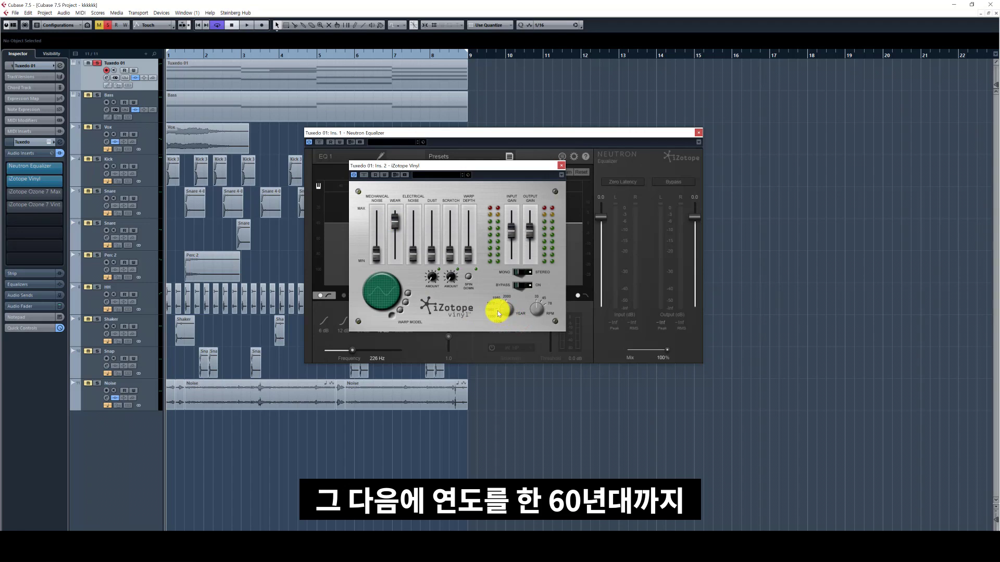
key(space)
click(542, 410)
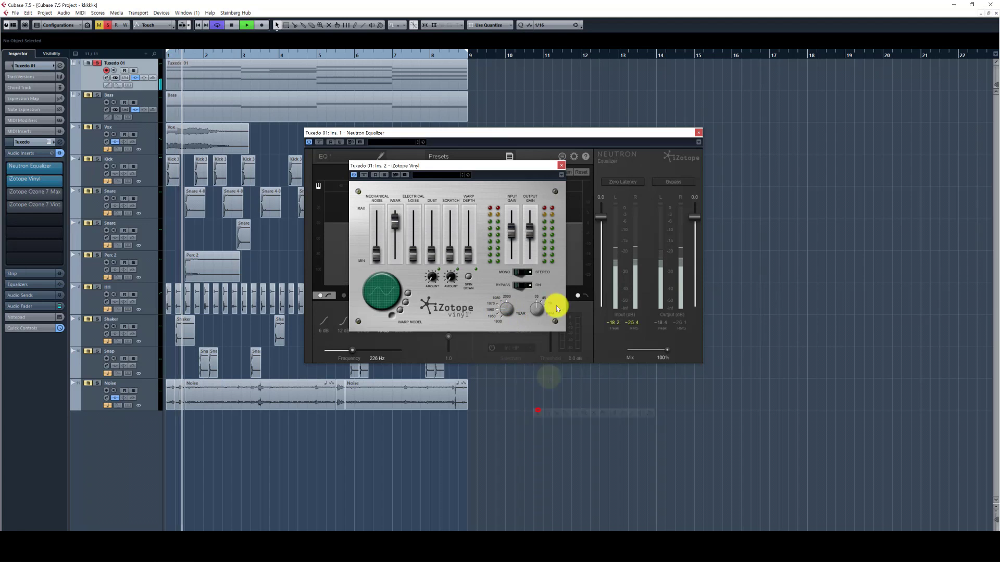
click(560, 165)
click(698, 133)
Take the Ozone 7 Maximizer insert out of bypass, set its threshold to -7.4 dB, and close its window.
click(607, 148)
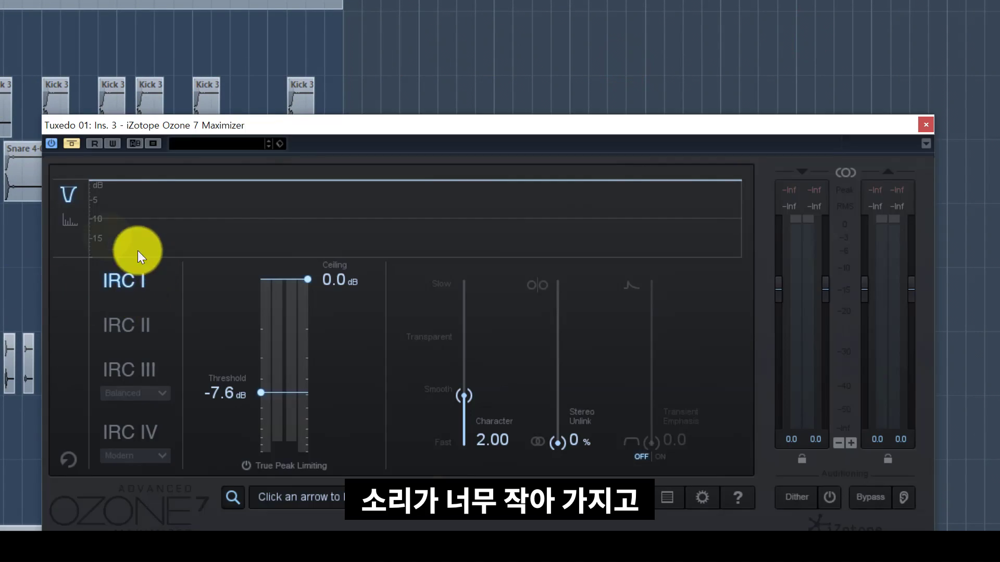
drag(116, 99, 117, 77)
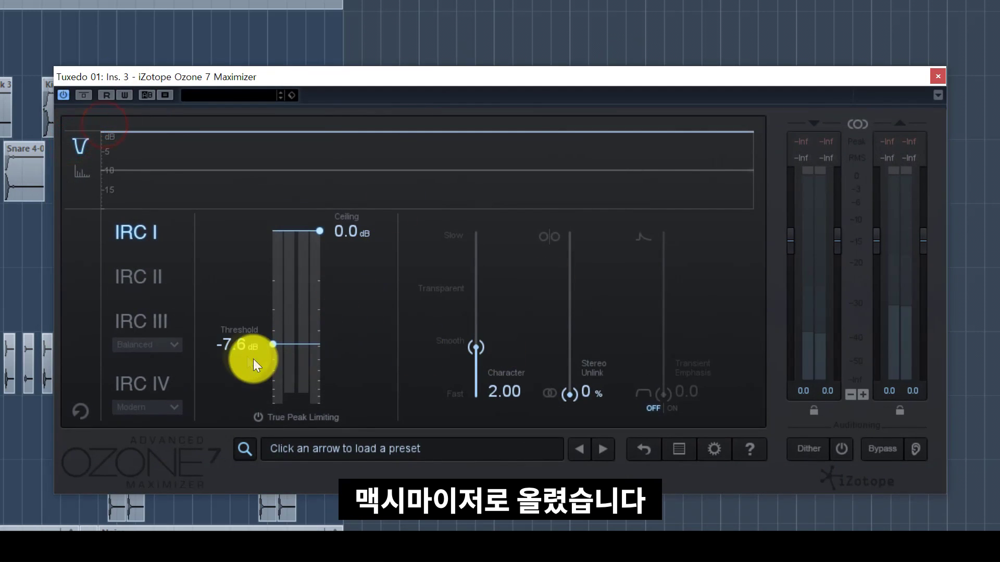
mouse_move(234, 346)
mouse_down()
mouse_move(235, 438)
mouse_move(235, 342)
mouse_up()
click(938, 76)
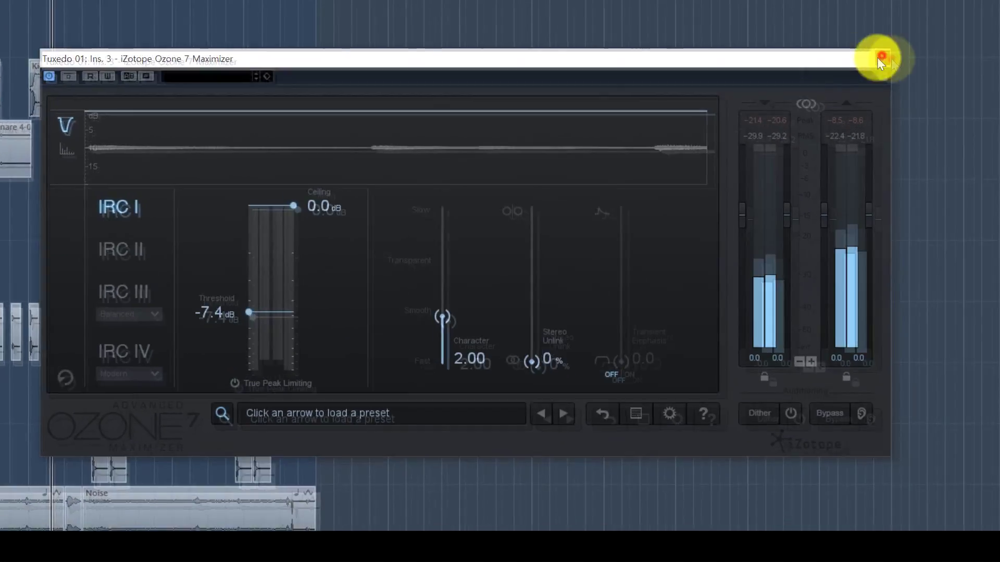
Enable the Ozone 7 Vintage Tape insert and check its Warm Up preset in the preset manager.
right_click(653, 76)
click(508, 196)
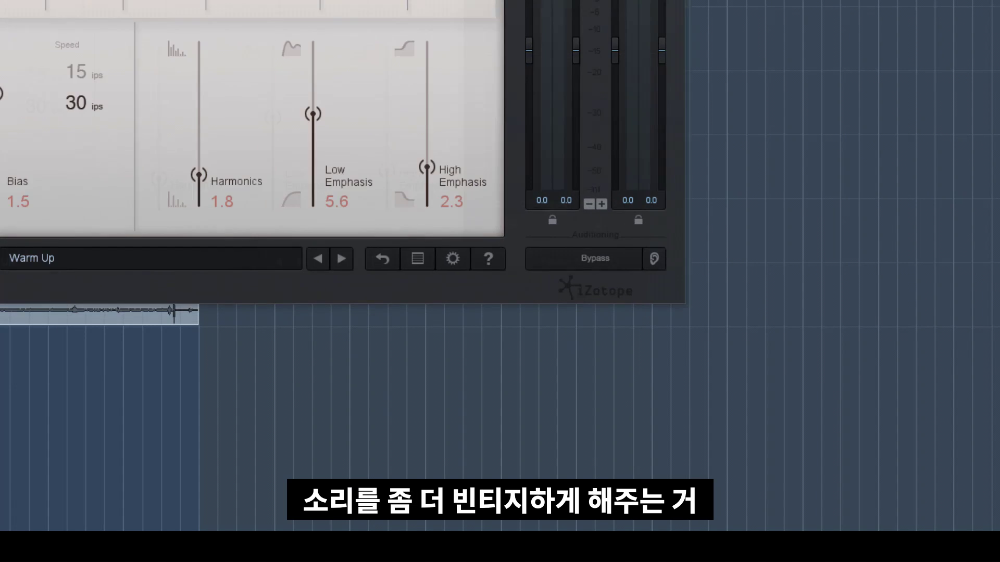
click(20, 266)
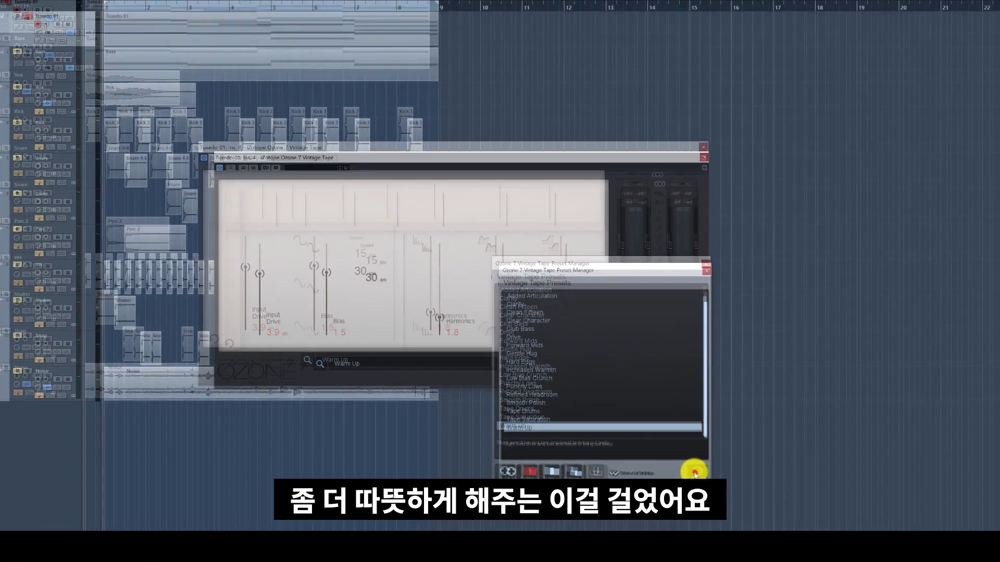
click(666, 456)
Audition the piano track through Vintage Tape, close its window and stop playback.
right_click(336, 416)
key(space)
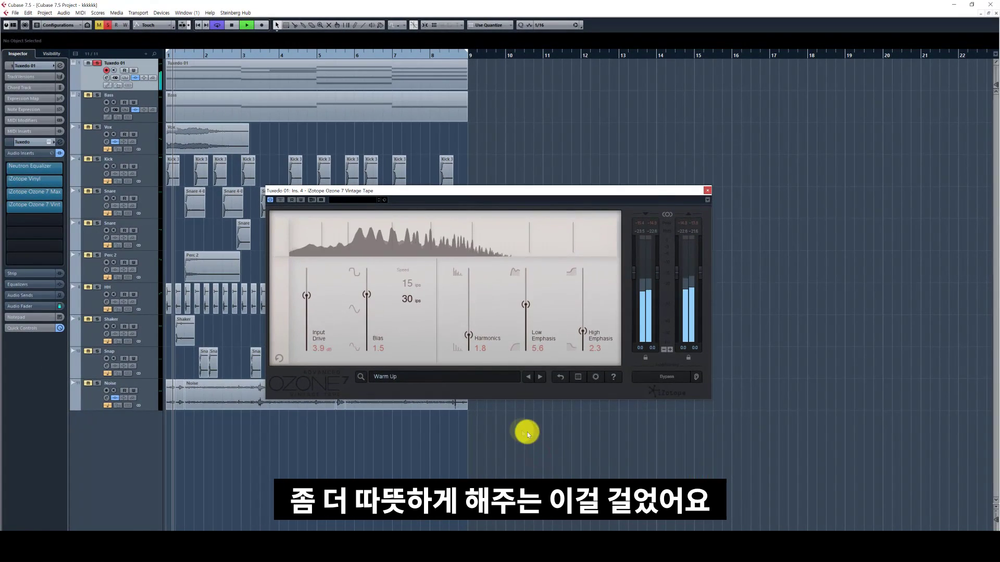
click(706, 190)
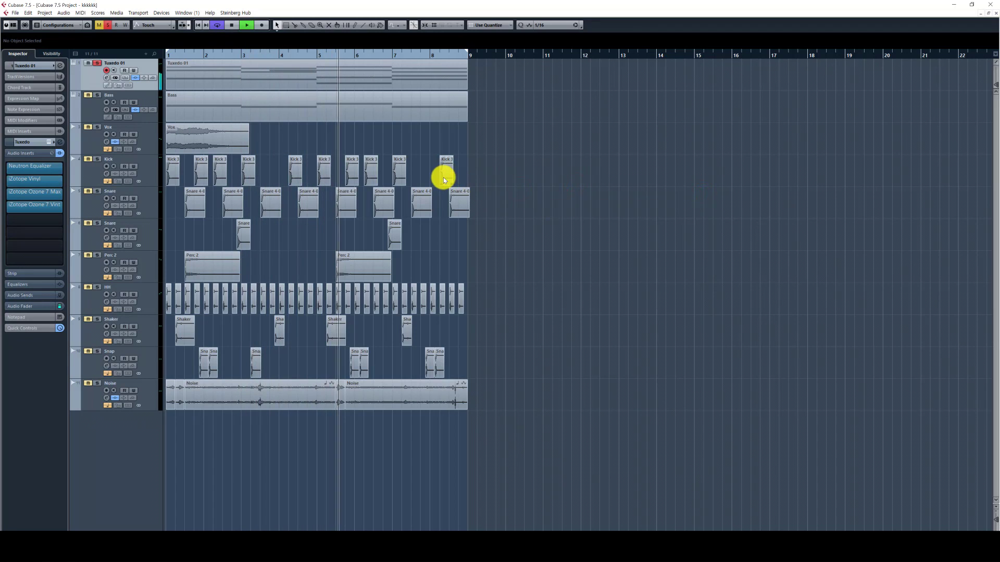
key(space)
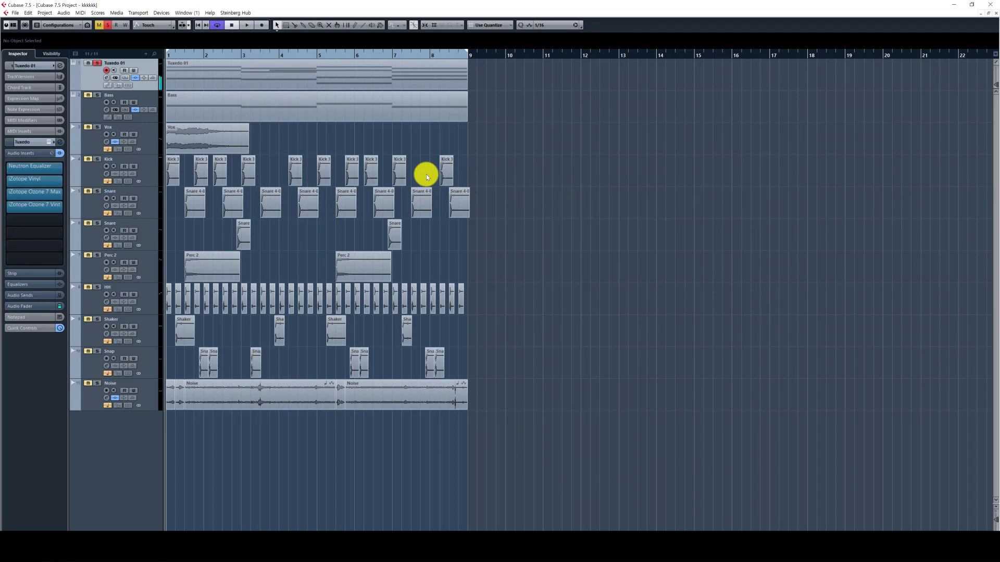
Open the Bass track's Ample Bass P II Lite instrument, look it over and close its window.
click(107, 109)
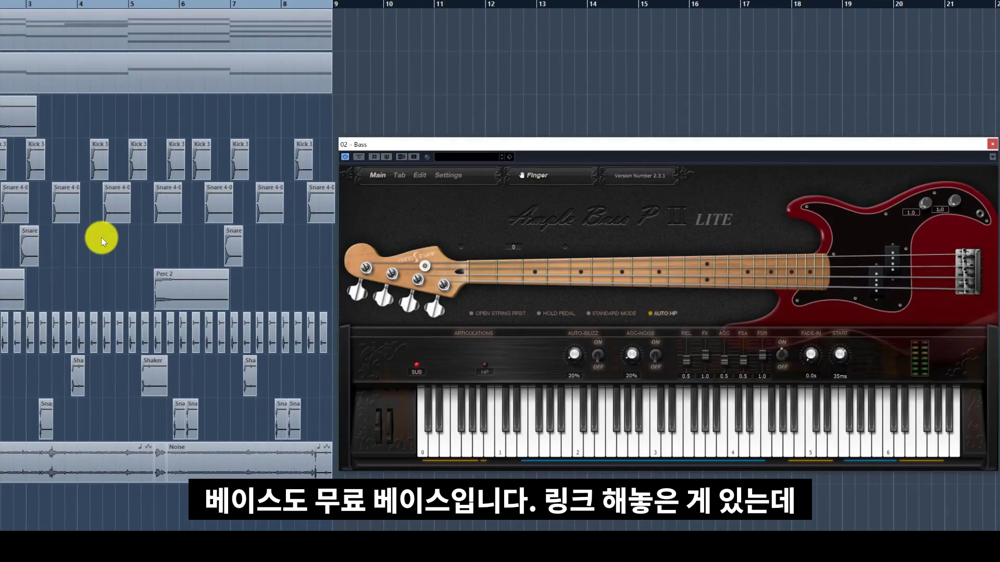
drag(395, 146, 63, 96)
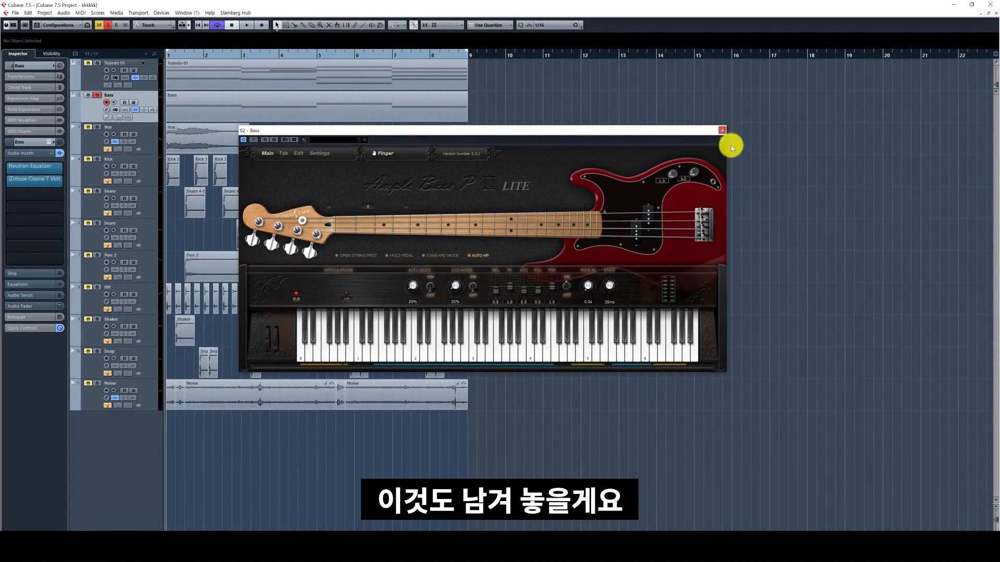
click(721, 130)
Open the Bass part in the Key Editor, go through its notes and their root-note line, and close the editor.
double_click(212, 104)
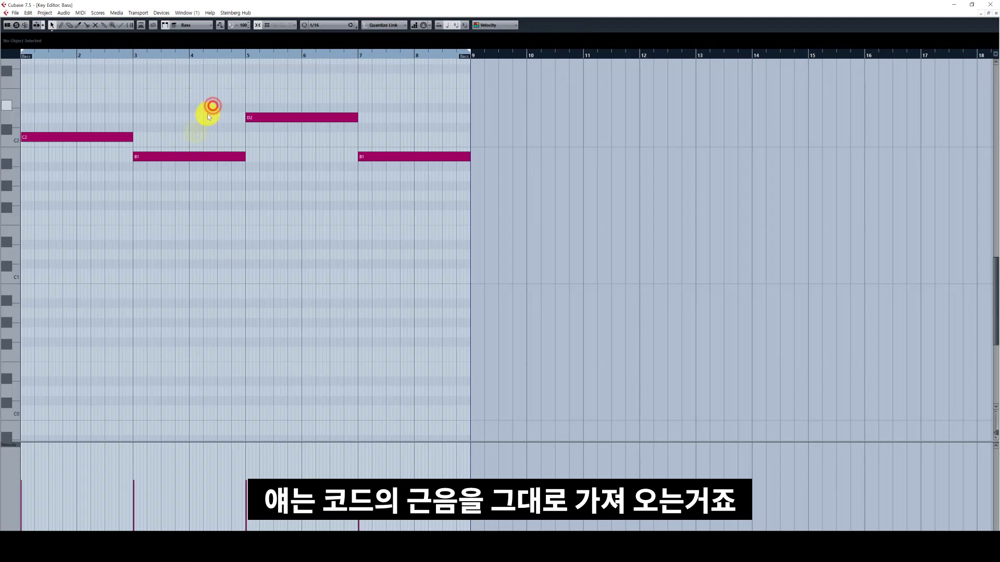
drag(60, 107, 59, 104)
drag(177, 172, 171, 125)
drag(58, 172, 31, 107)
drag(174, 208, 163, 125)
drag(284, 168, 276, 106)
drag(370, 209, 399, 141)
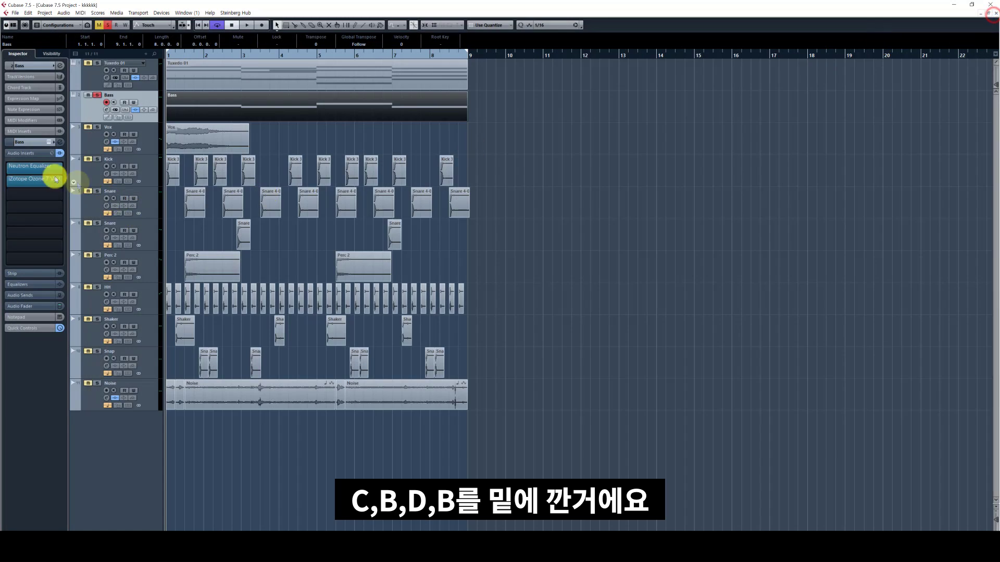
Open the Bass track's Neutron Equalizer, inspect its low-cut and high-cut bands, and start playback to hear them.
click(52, 167)
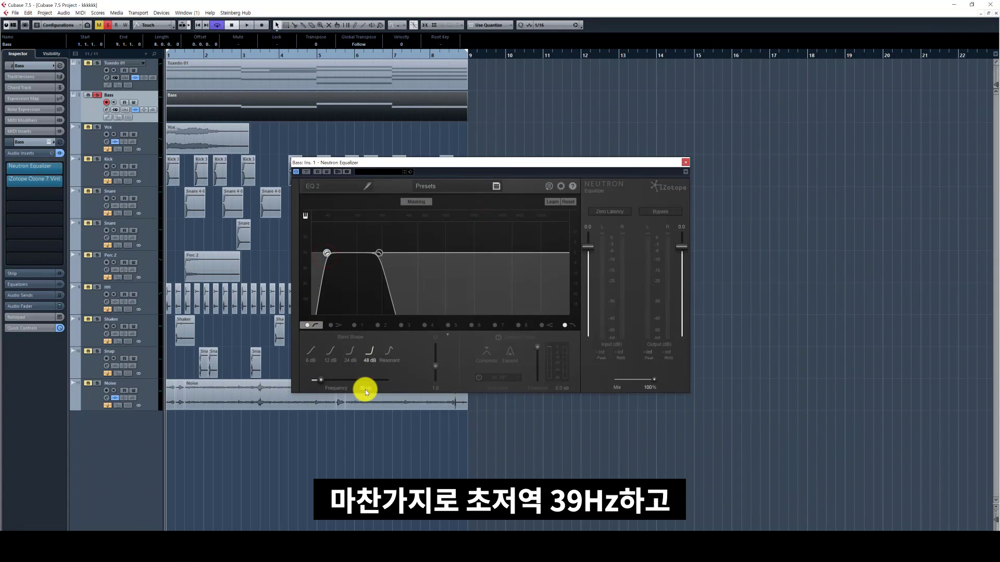
click(380, 254)
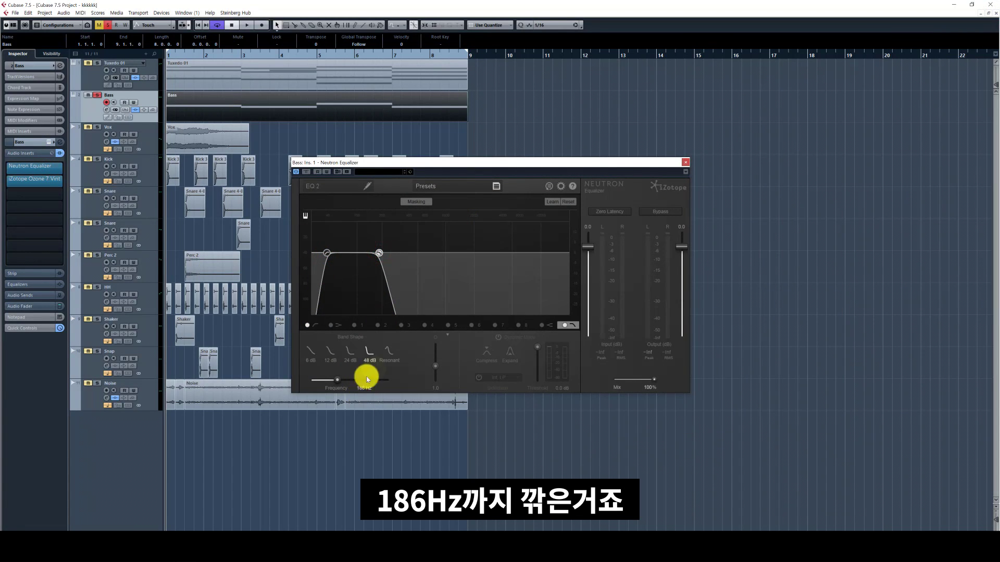
click(545, 448)
key(space)
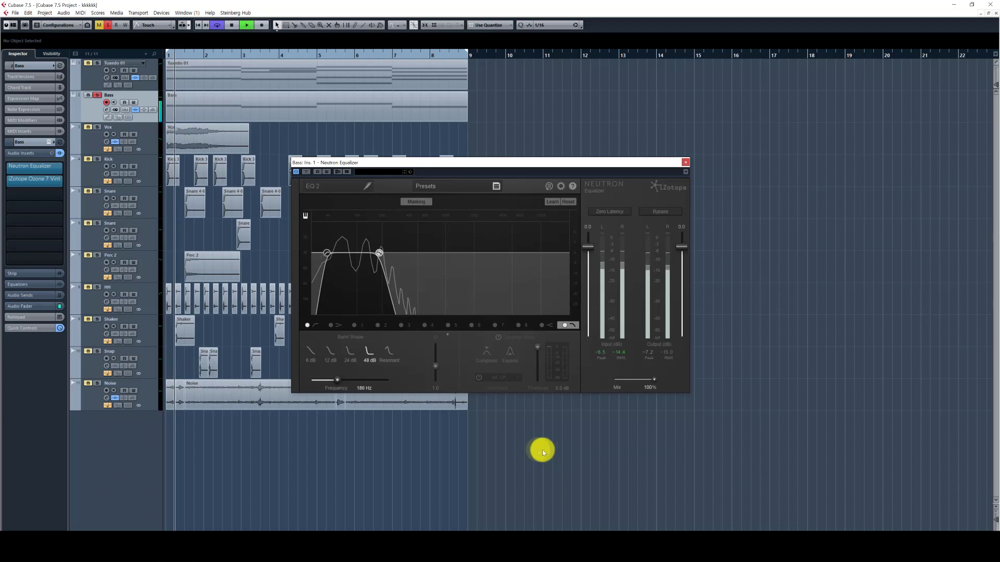
Open the Bass track's Ozone 7 Vintage Tape insert beside the equalizer, audition its Club Bass preset, and close the plug-in windows.
click(52, 182)
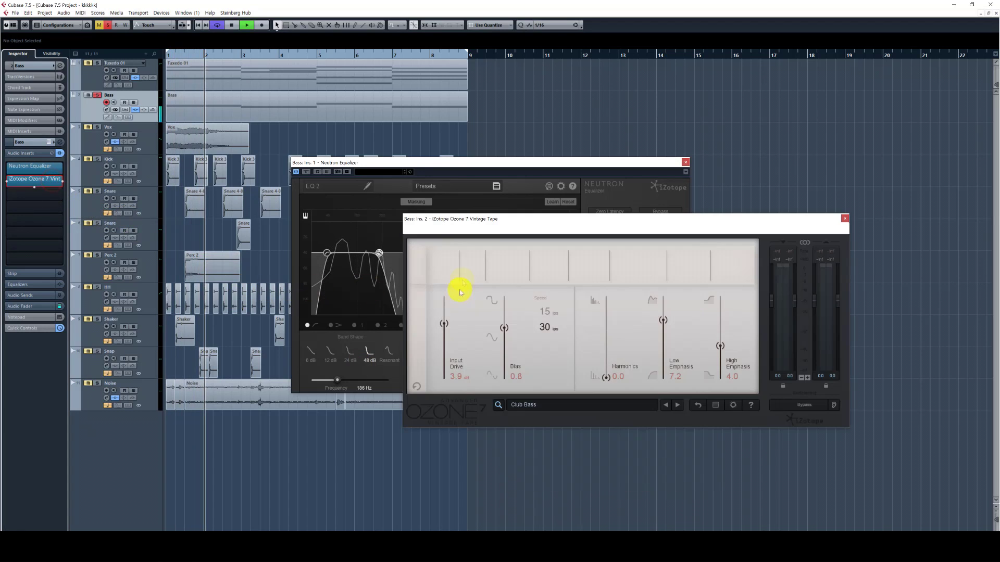
drag(456, 219, 391, 225)
drag(401, 163, 575, 157)
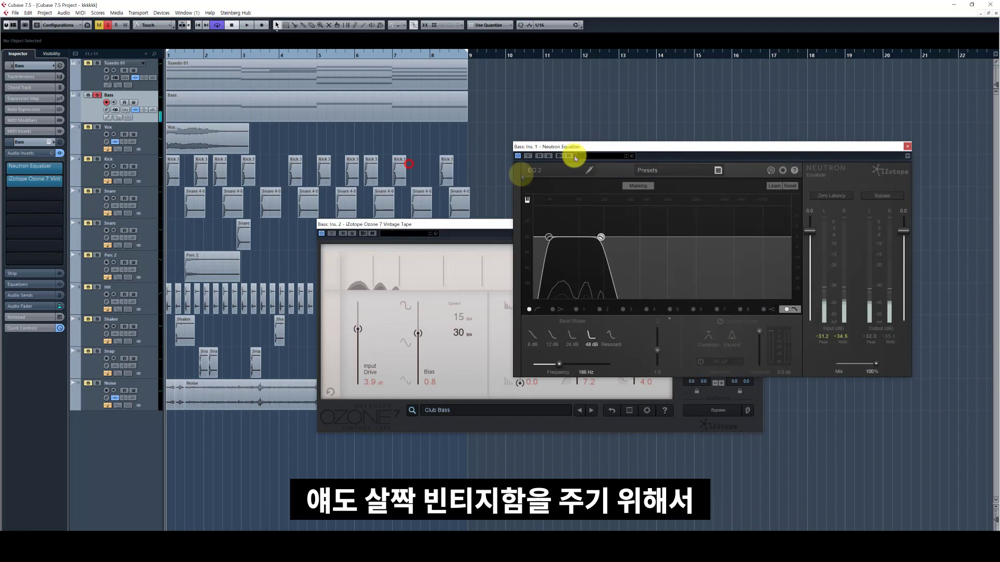
drag(435, 229, 398, 210)
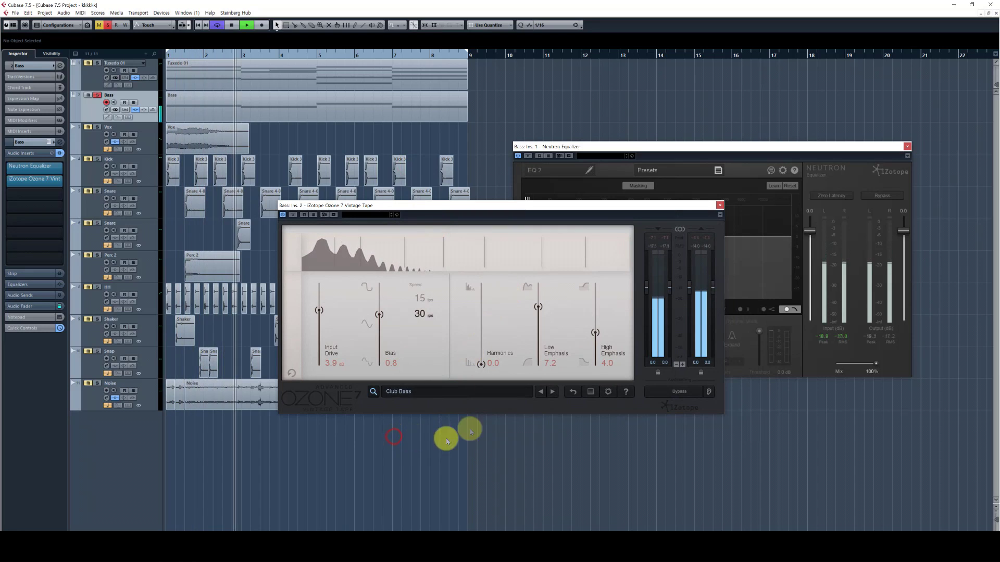
key(space)
click(720, 205)
Solo Tuxedo 01 and Bass together, play them, and check the Tuxedo 01 chord notes in the Key Editor.
click(91, 82)
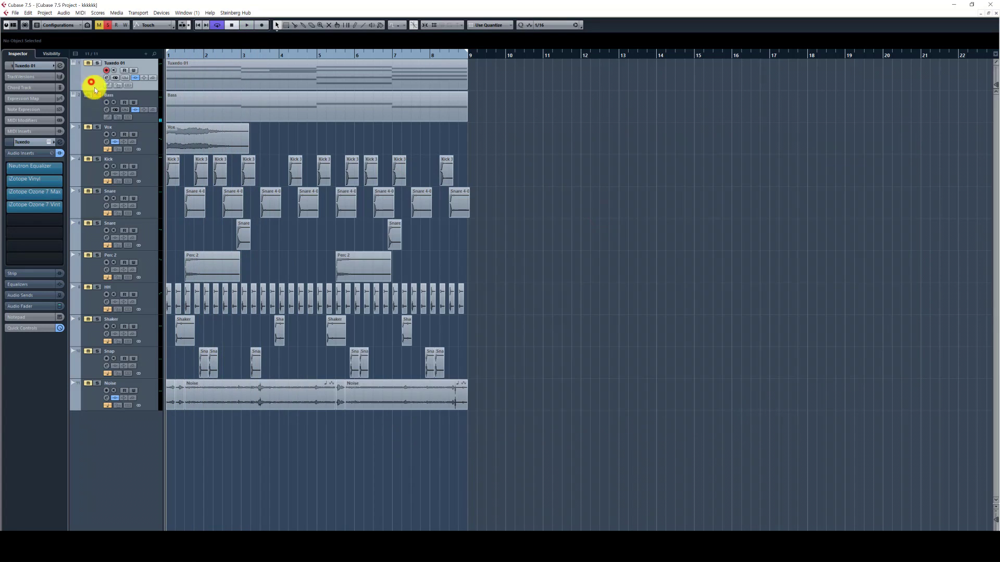
click(94, 108)
shift+click(94, 76)
key(space)
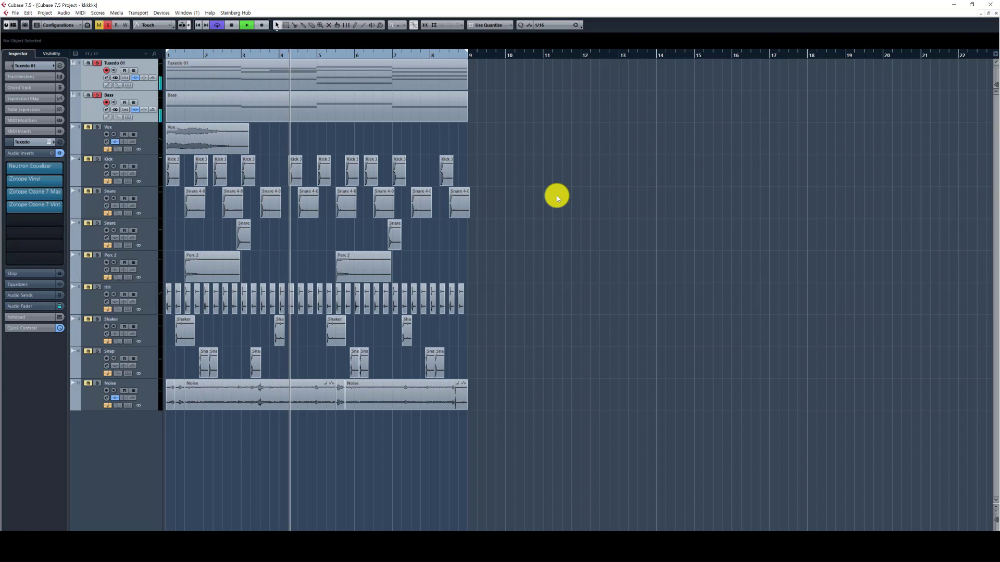
click(438, 83)
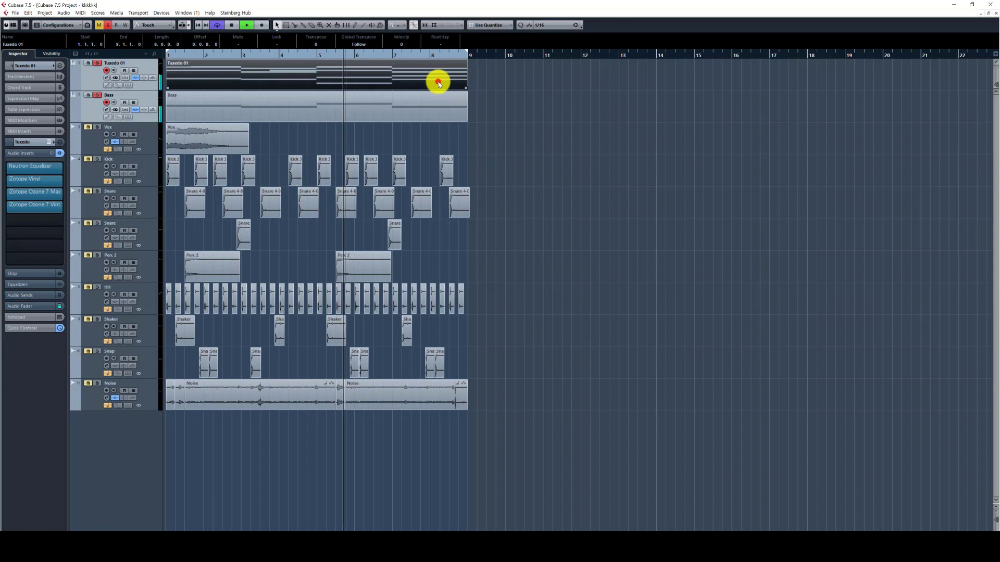
double_click(438, 84)
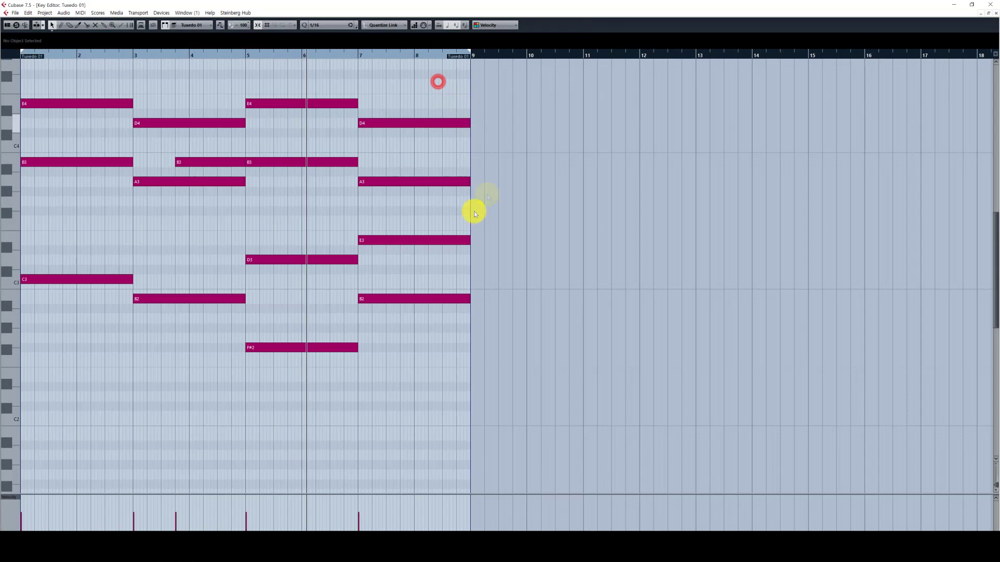
click(994, 15)
Add the Vox track to the soloed tracks and play it, switch to soloing Vox alone, and select its audio event.
click(102, 142)
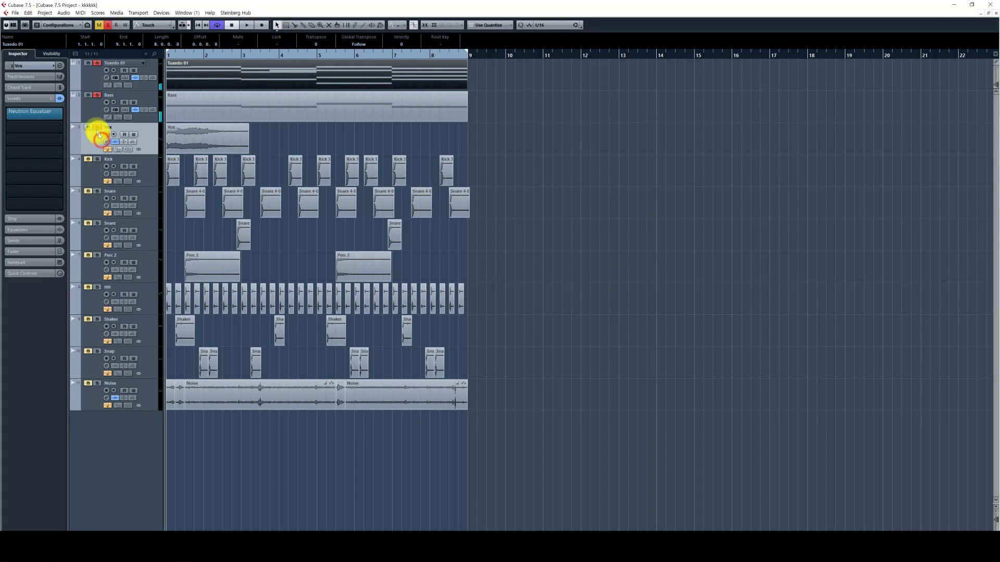
key(space)
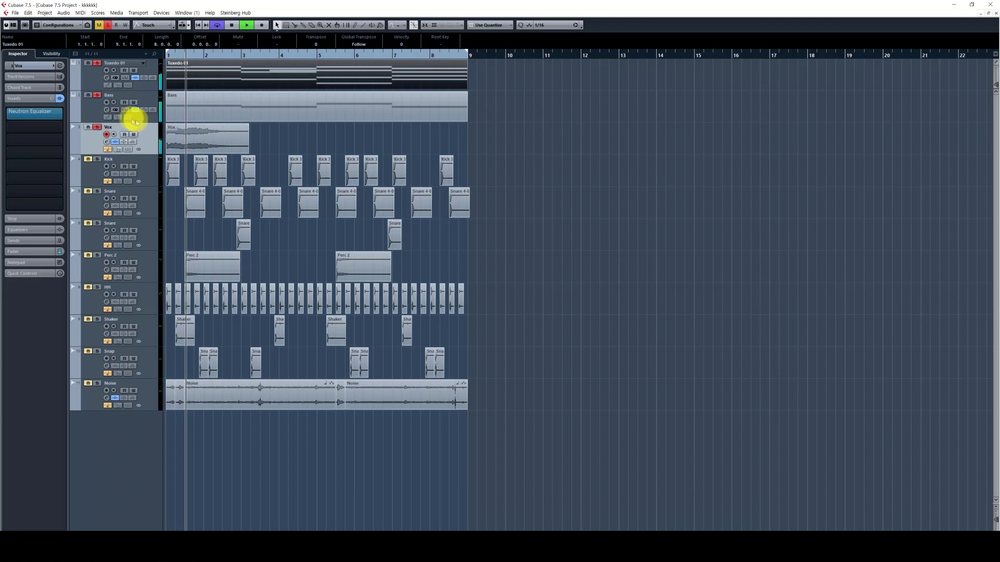
click(188, 146)
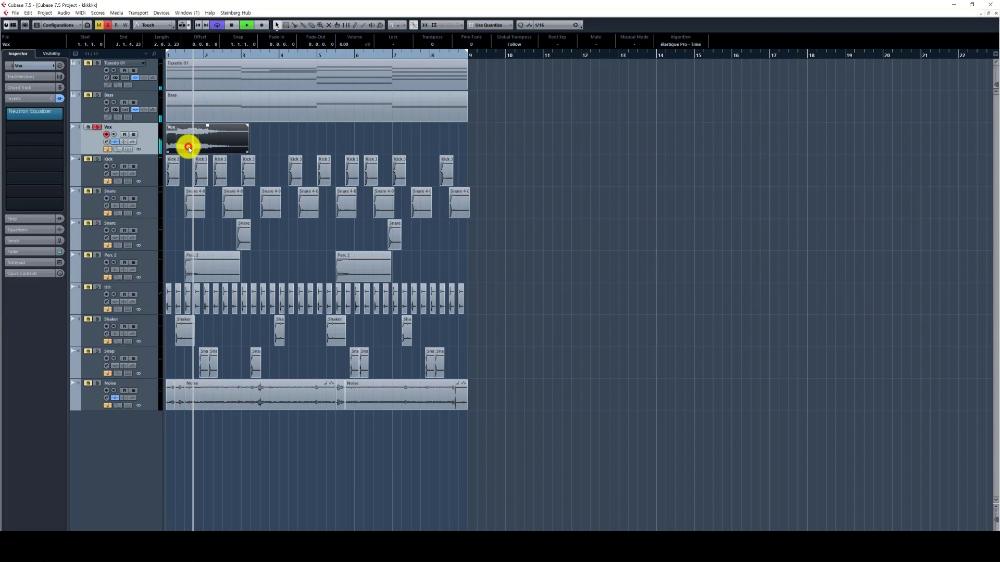
key(space)
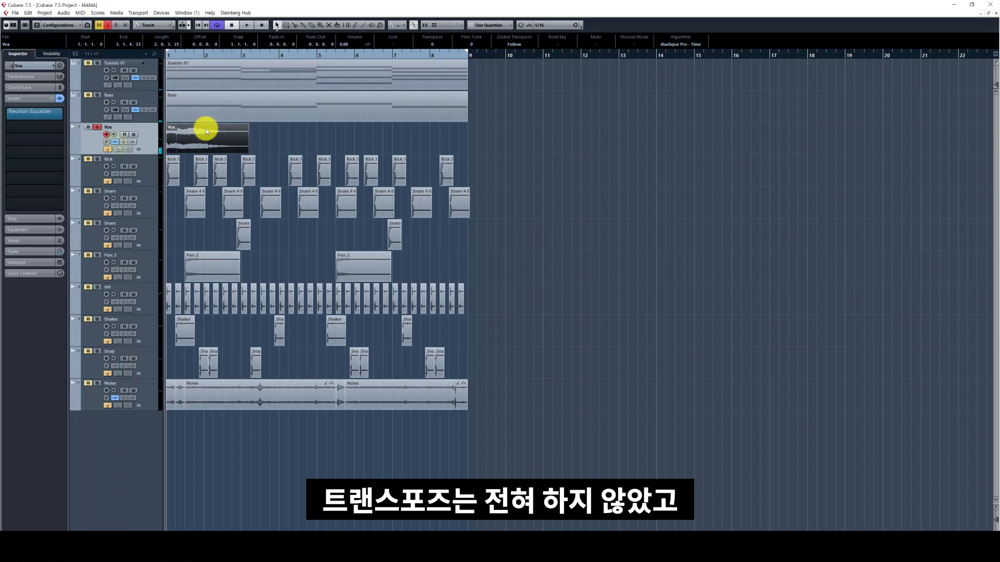
Narrow the Vox track's Neutron Equalizer pass band during playback, raising the low cut to around 700 Hz and lowering the high cut.
click(36, 112)
drag(565, 163, 379, 140)
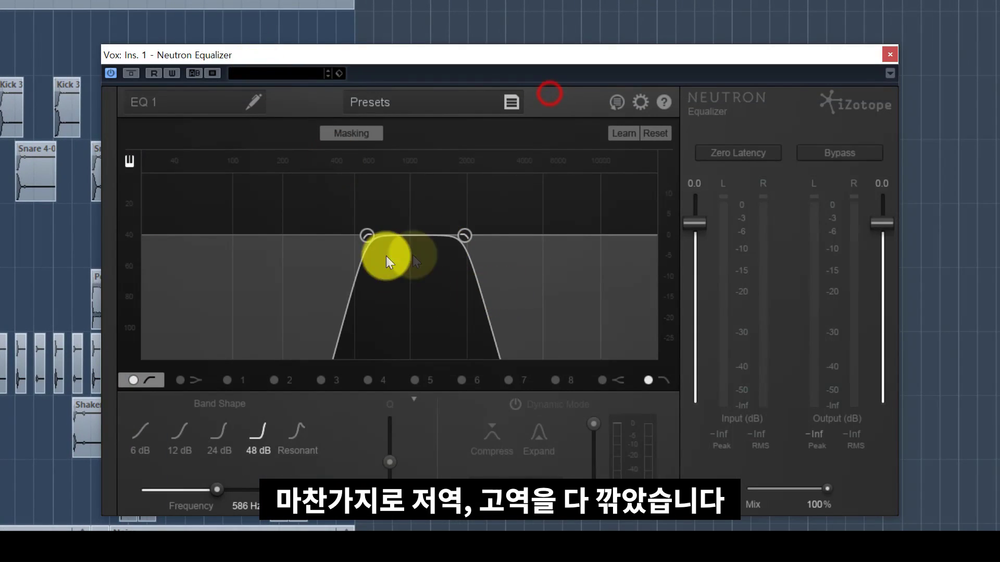
key(space)
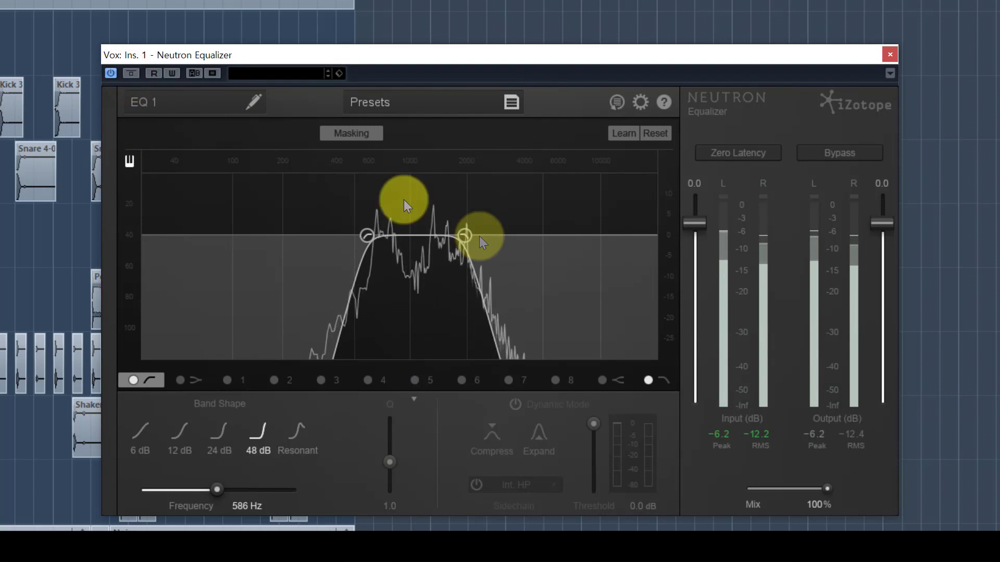
drag(465, 237, 446, 235)
drag(365, 235, 380, 238)
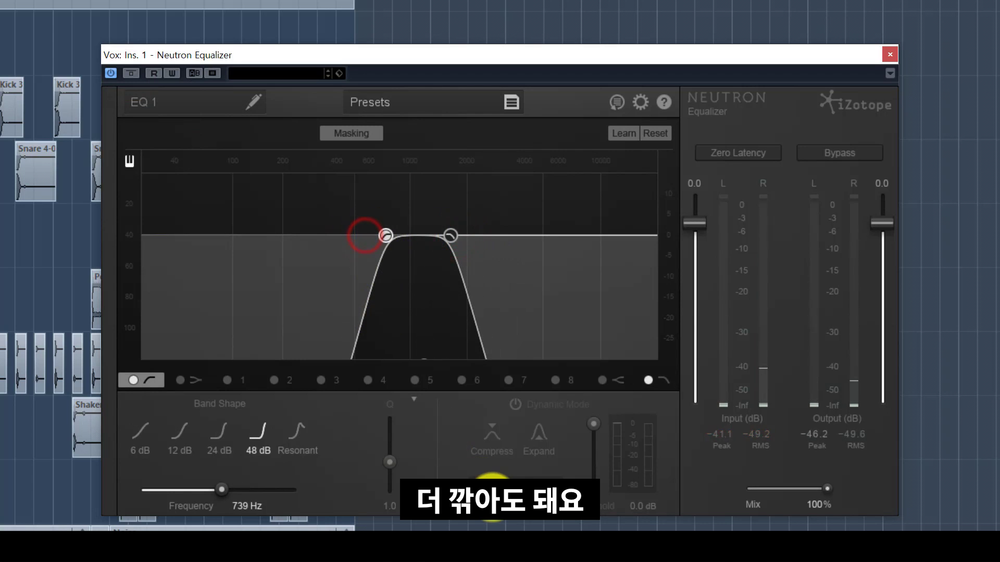
drag(455, 236, 460, 236)
drag(386, 236, 381, 236)
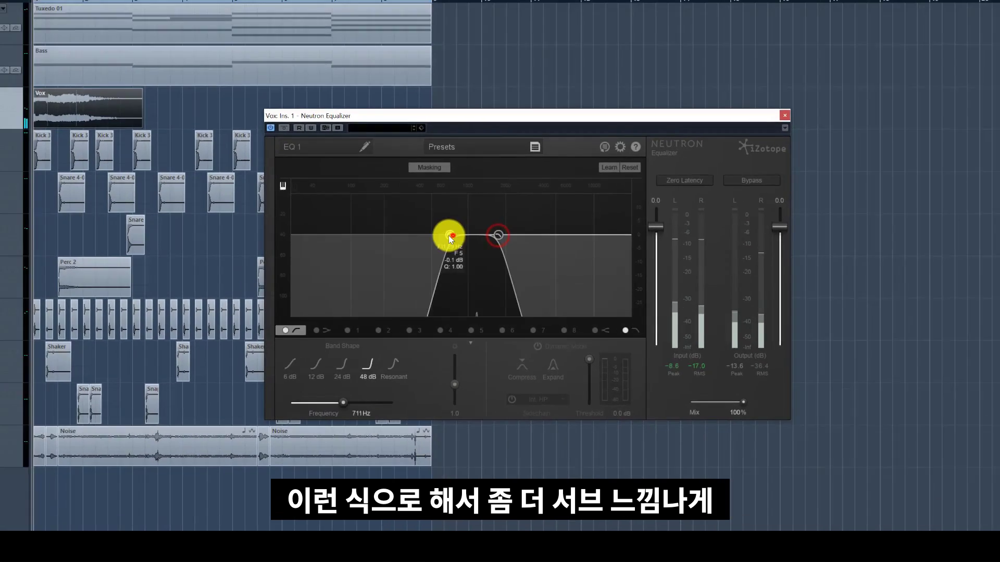
drag(448, 235, 445, 235)
Audition Tuxedo 01, Bass and Vox soloed together, clear the event selection and stop playback.
key(space)
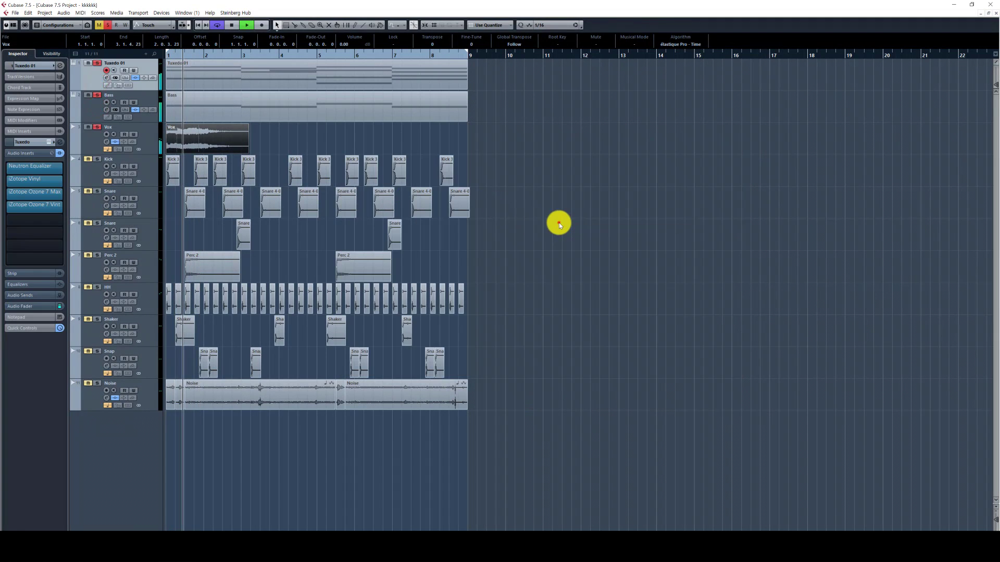
click(558, 223)
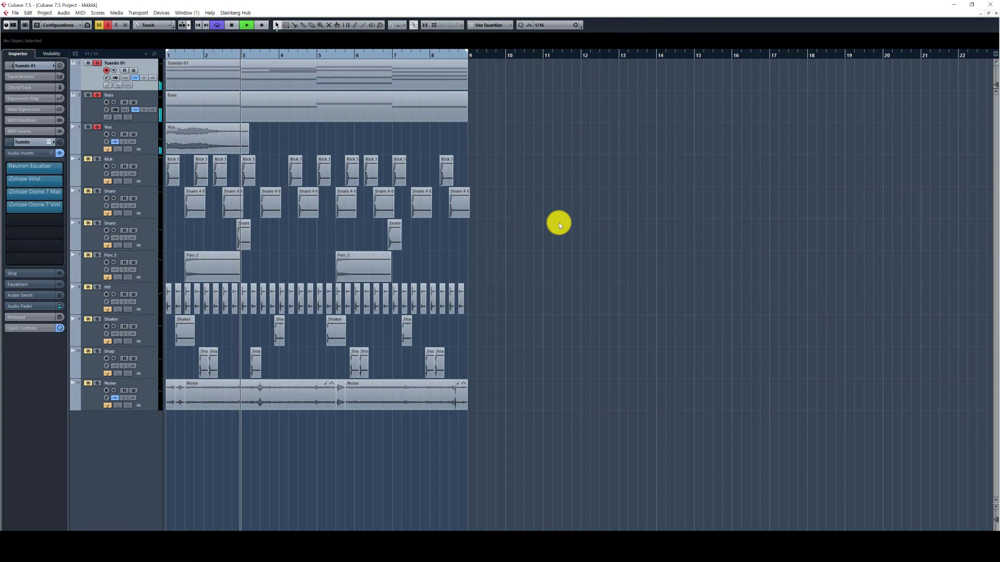
right_click(555, 213)
click(555, 213)
key(space)
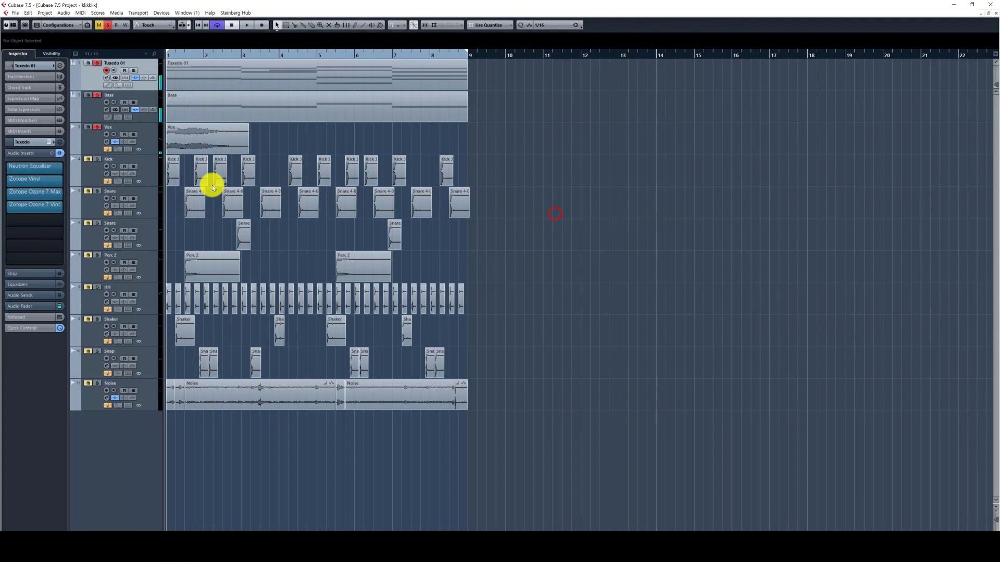
Turn off solo on Tuxedo 01, Bass and Vox, and solo the Noise track alone.
shift+click(95, 138)
key(s)
click(148, 166)
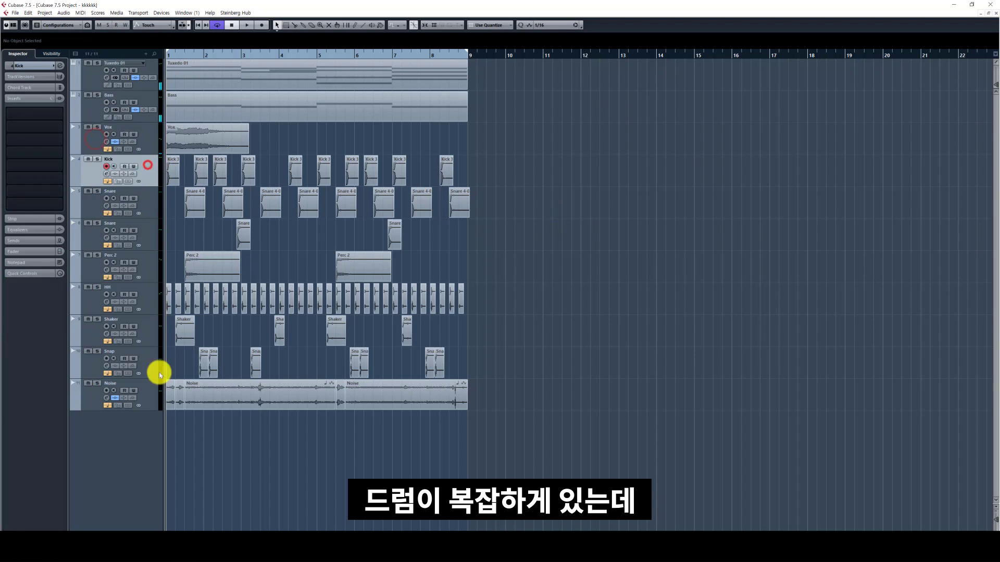
click(153, 399)
key(h)
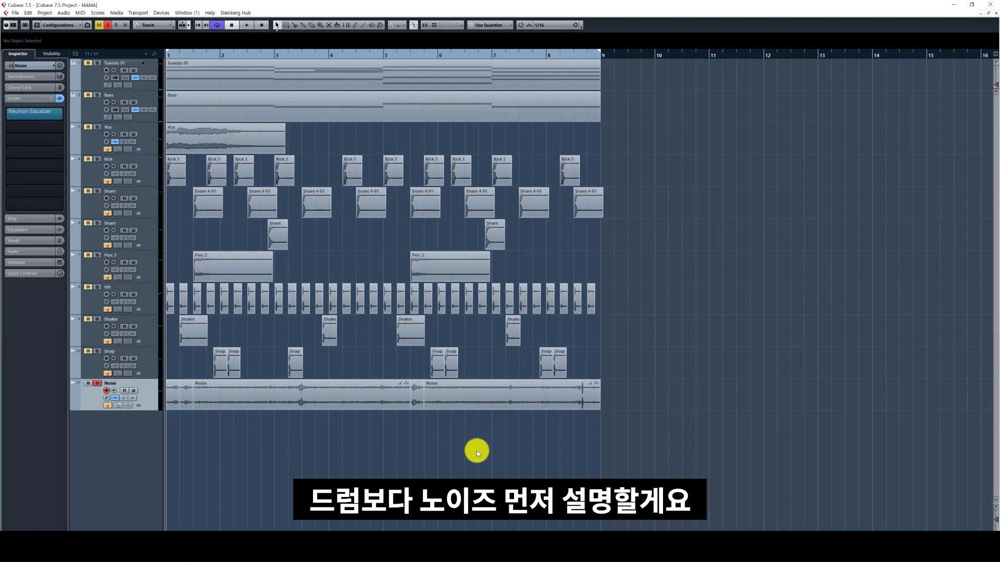
Audition the soloed Noise track and move it directly below the Tuxedo 01 track.
key(space)
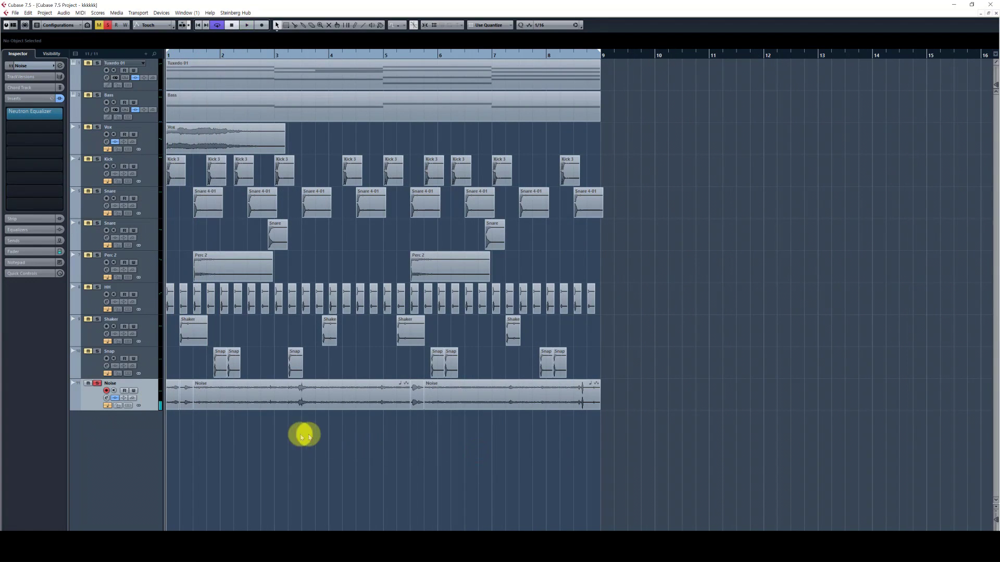
drag(217, 418, 164, 405)
drag(161, 341, 109, 87)
Solo Tuxedo 01 along with Noise, make both tracks taller, and play them together with nothing selected.
click(98, 81)
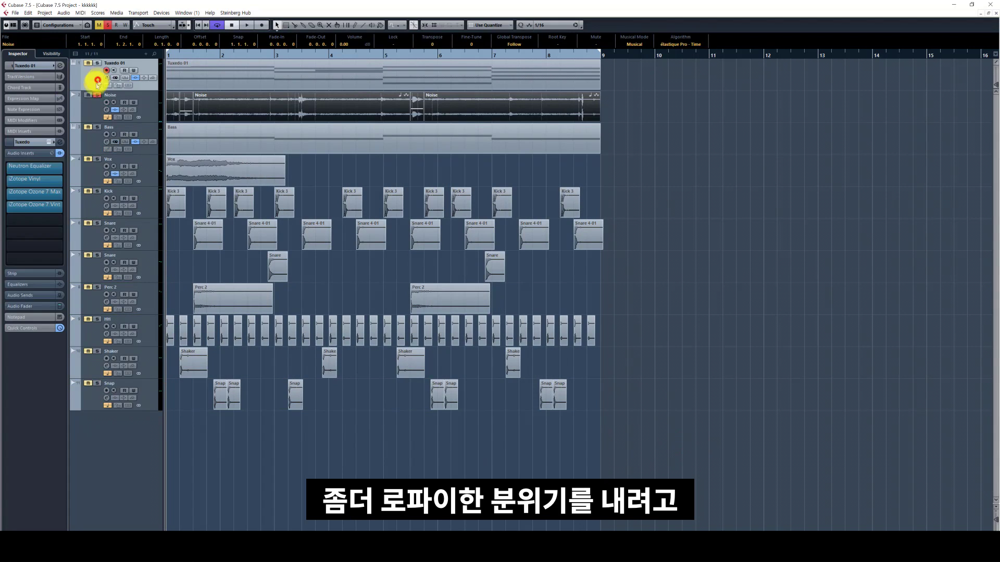
key(s)
key(space)
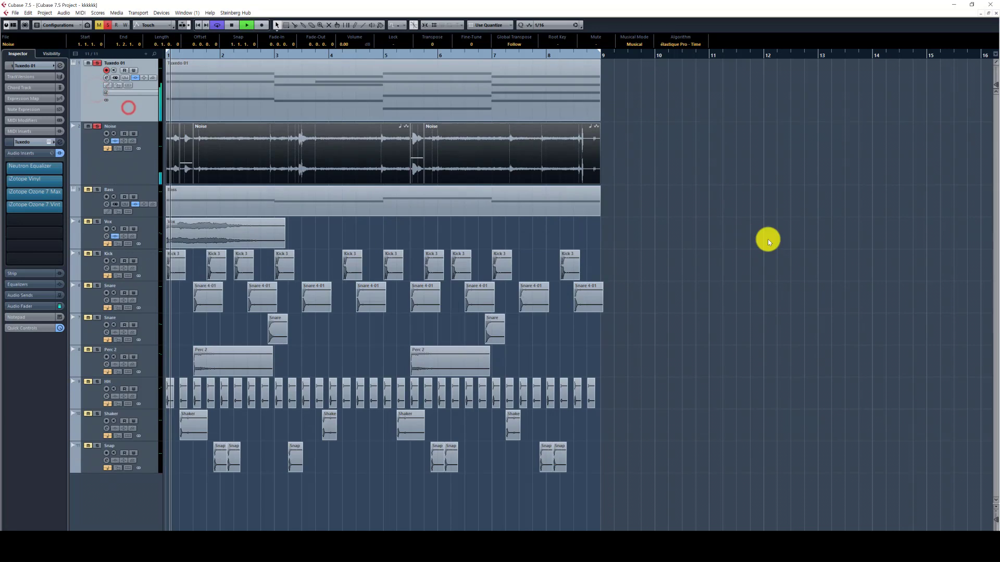
click(674, 218)
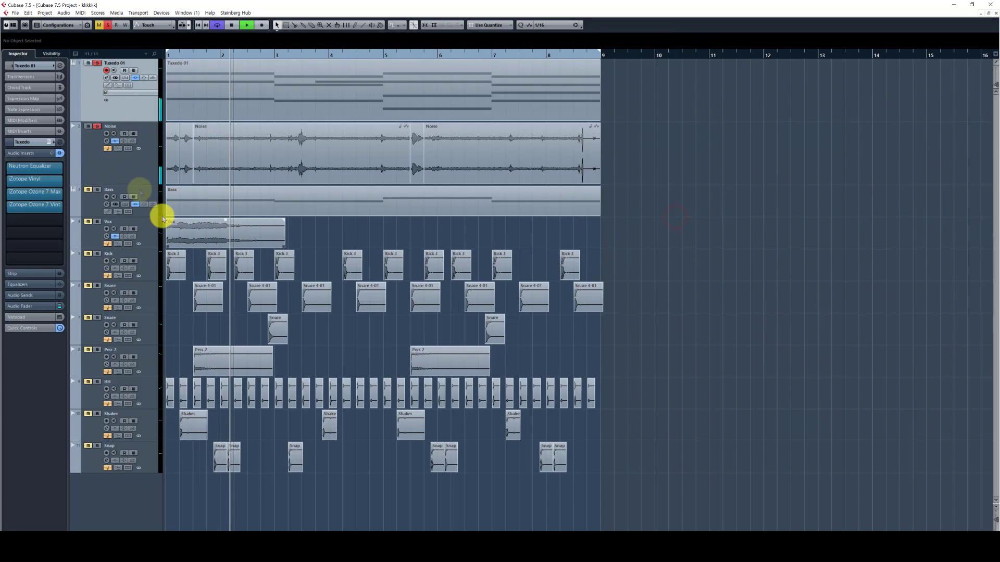
Raise the Noise fader to -0.55 dB in the MixConsole during playback, lower it to about -10.3 dB, and close the mixer.
click(131, 177)
key(F3)
drag(311, 363, 313, 339)
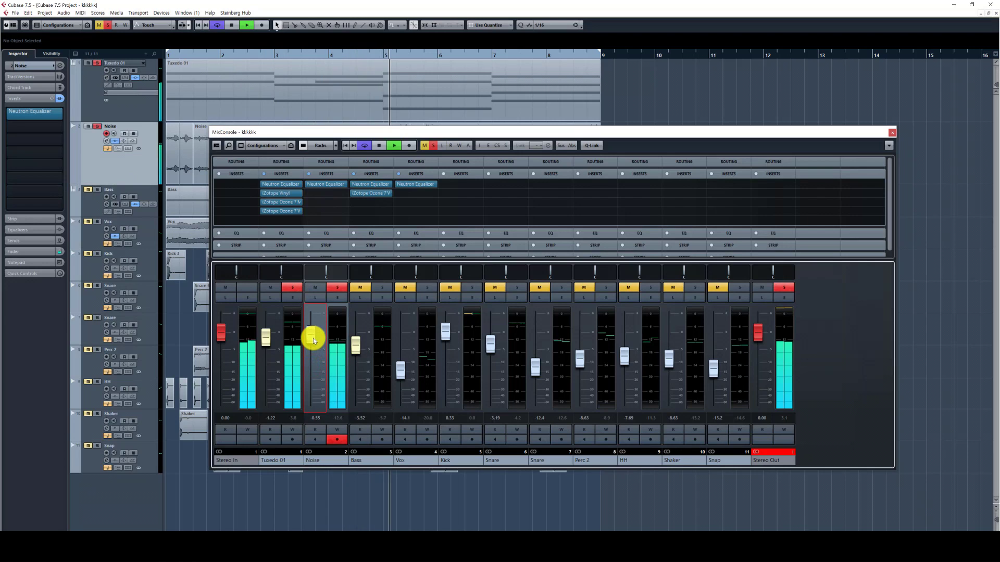
drag(313, 338, 314, 368)
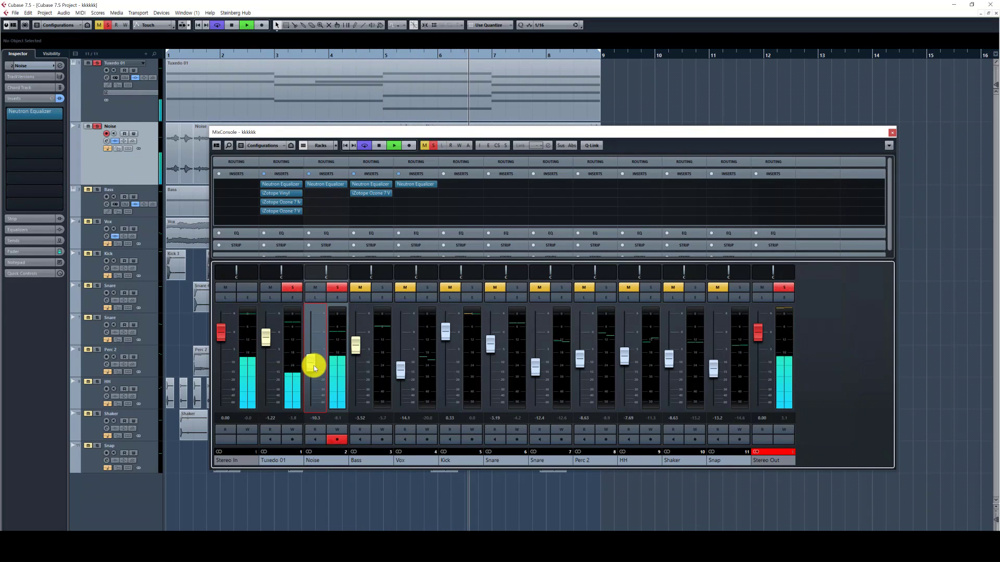
key(F3)
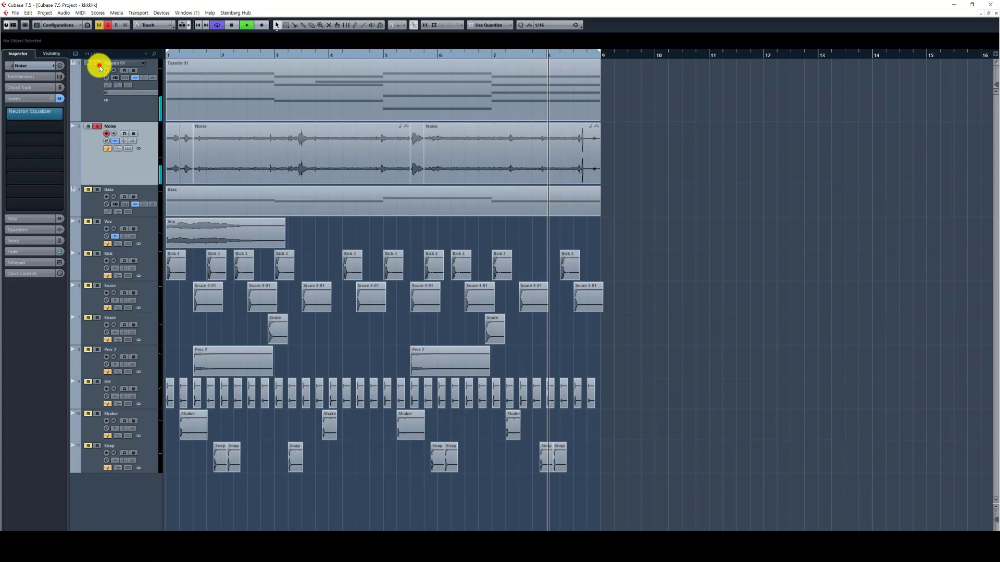
Stop playback and bypass the unused bands in the Noise track's Neutron Equalizer, keeping only the low-cut and high-cut filters.
key(space)
click(50, 117)
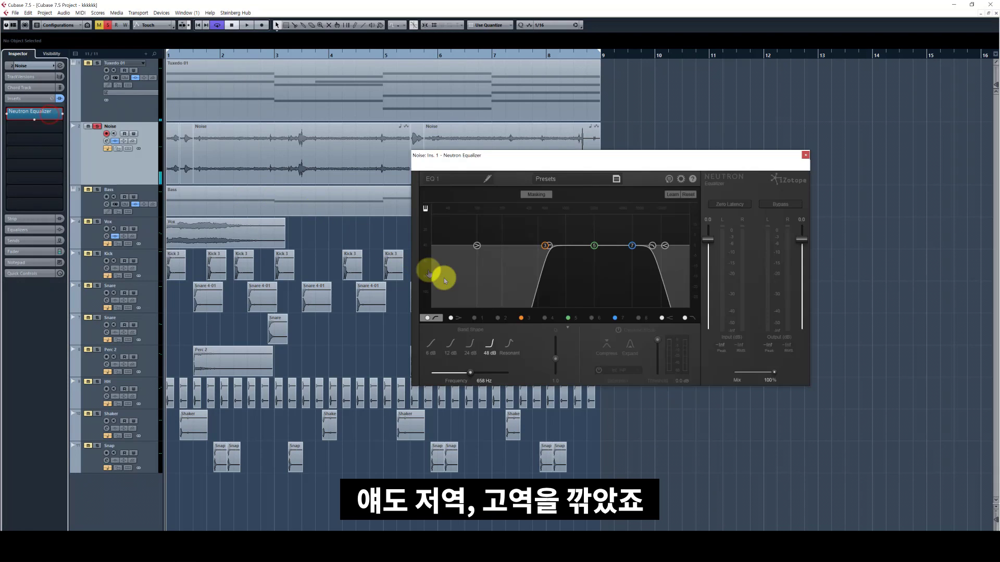
click(521, 319)
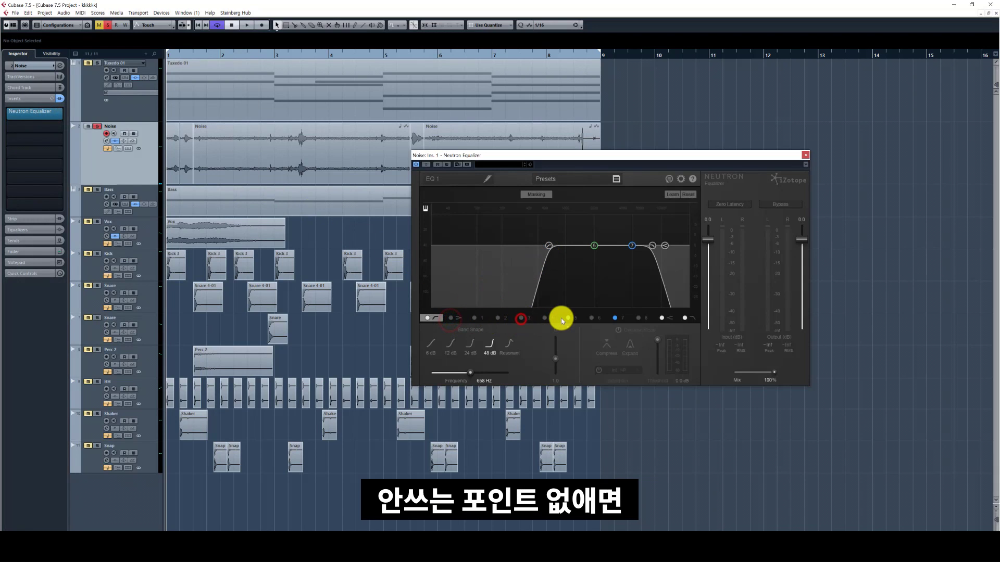
click(562, 318)
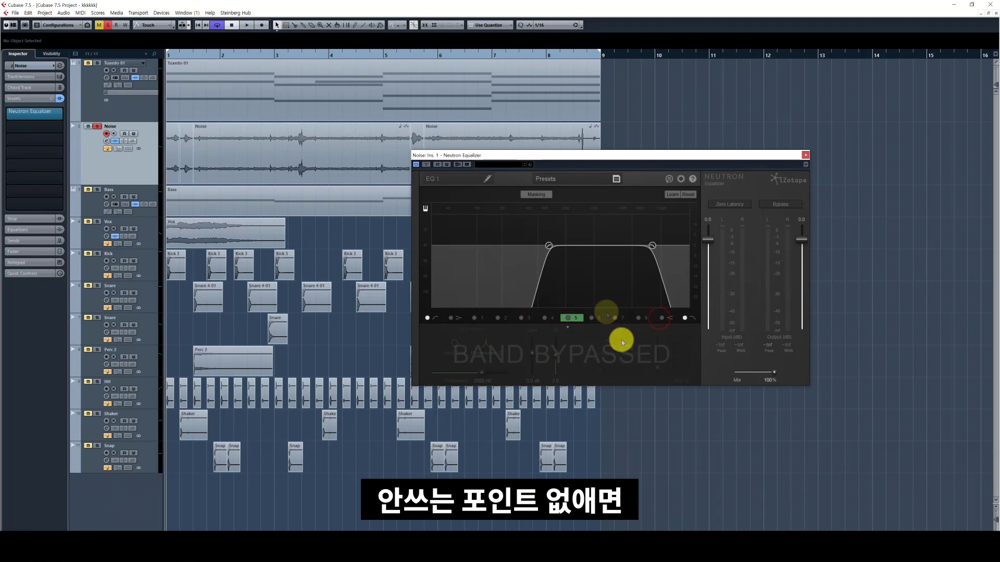
Play the Noise track and compare its sound with the Neutron Equalizer bypassed and active.
key(space)
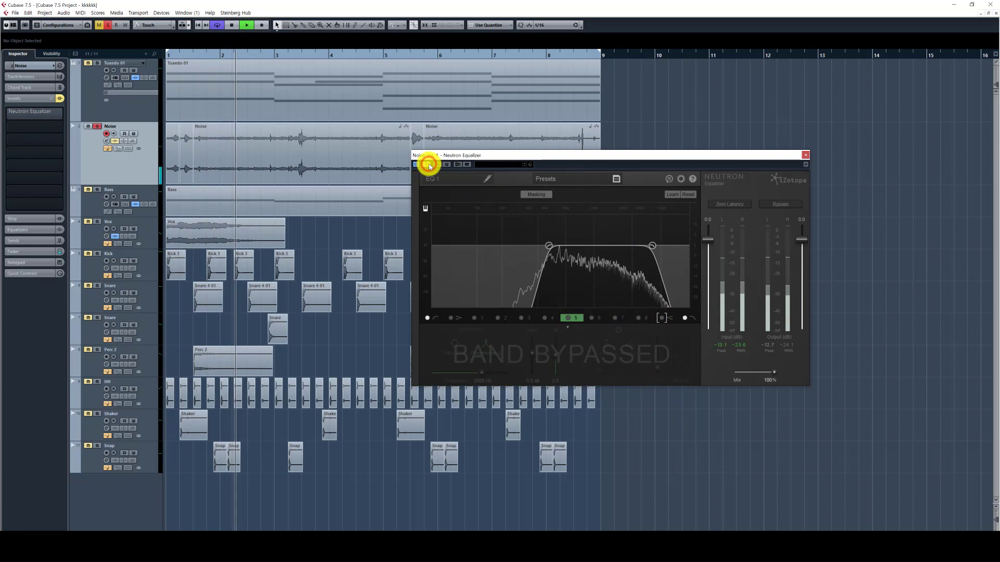
click(429, 165)
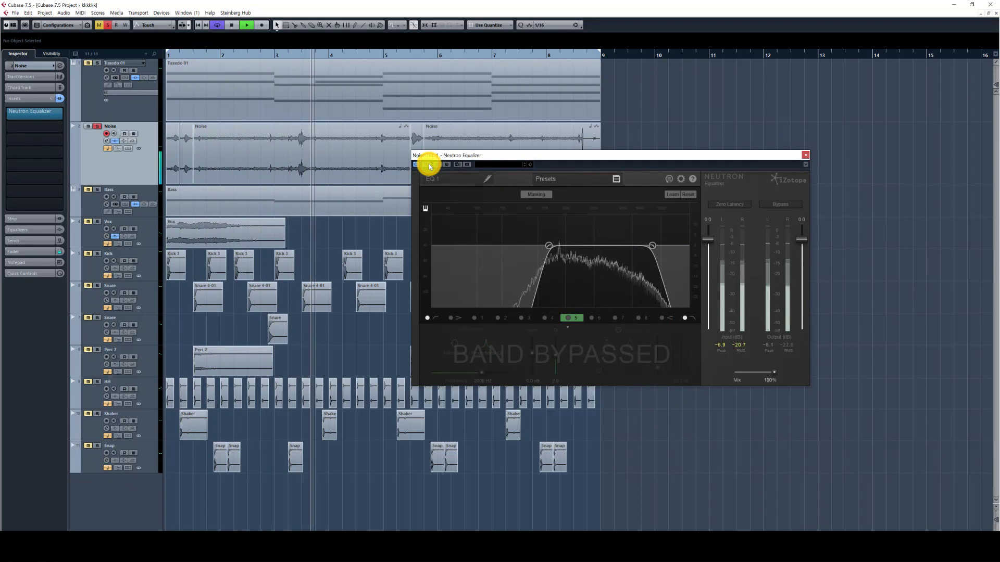
key(space)
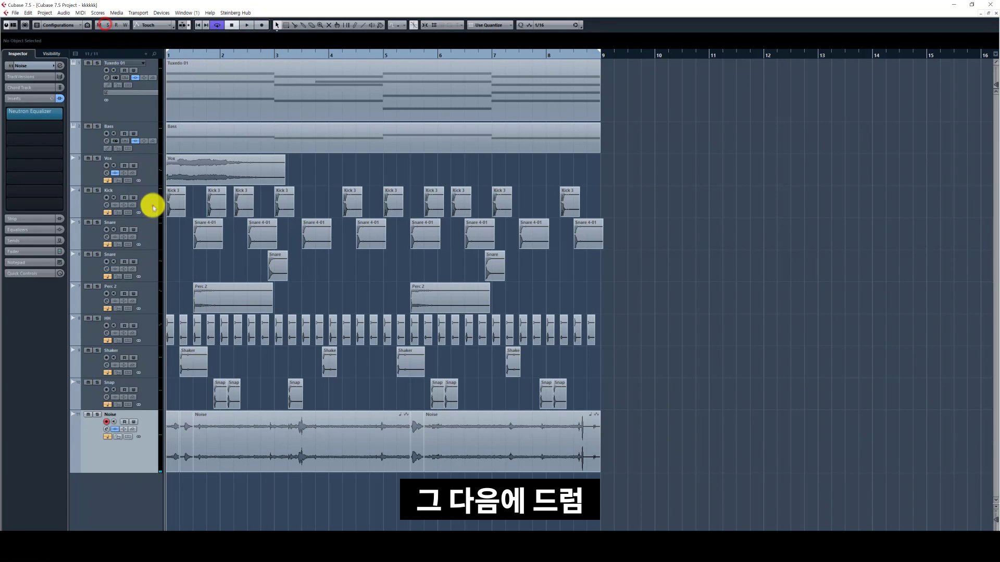
Solo all the drum tracks from Kick through Snap and play them together.
click(153, 206)
shift+click(149, 397)
key(s)
key(space)
Reduce the height of the Noise track and of the Tuxedo 01, Bass and Vox tracks.
click(140, 443)
drag(149, 471, 142, 433)
click(153, 172)
shift+click(152, 117)
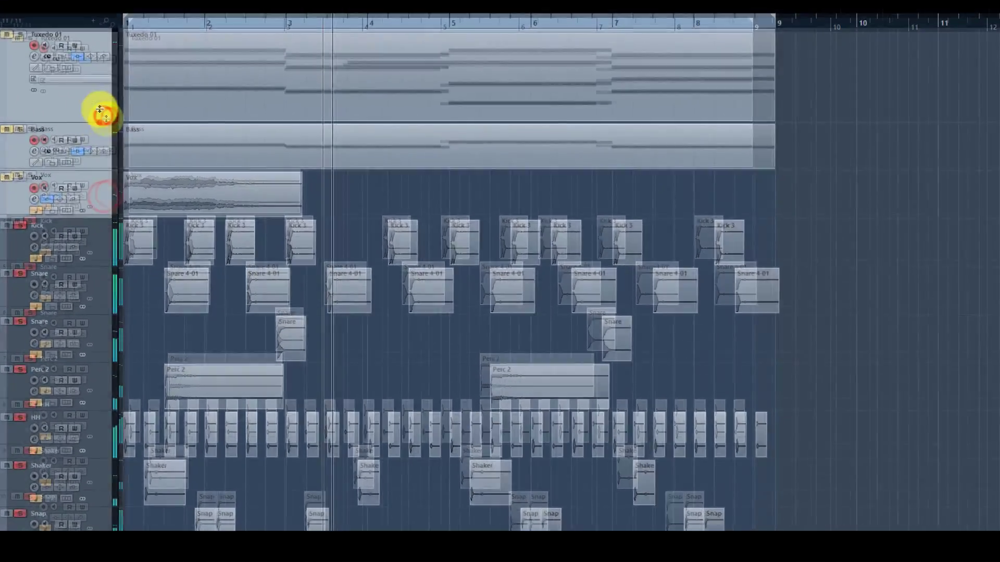
drag(150, 122, 142, 77)
Examine the drum patterns track by track, from Kick through Snare, Perc 2, HH and Shaker to Snap.
click(52, 126)
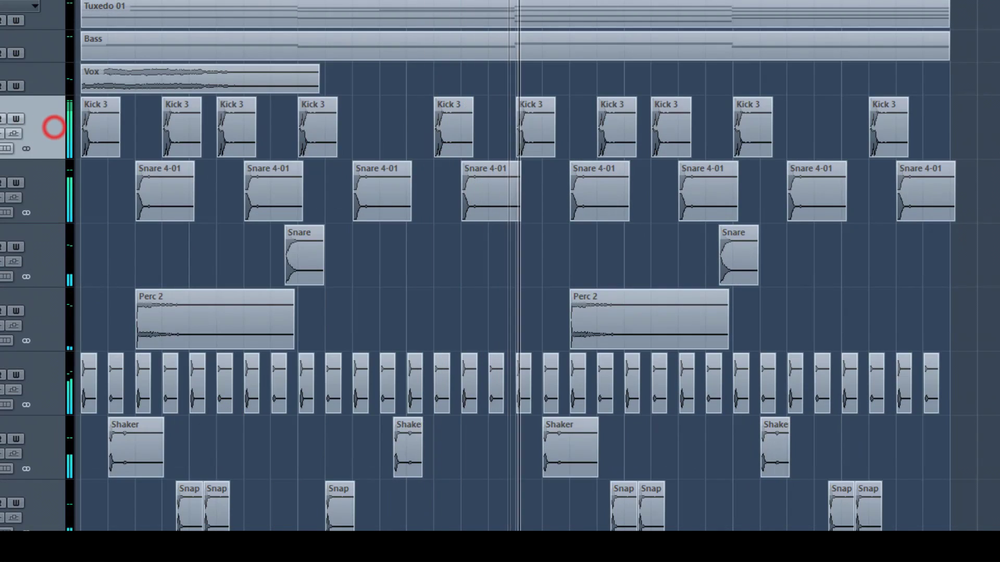
key(h)
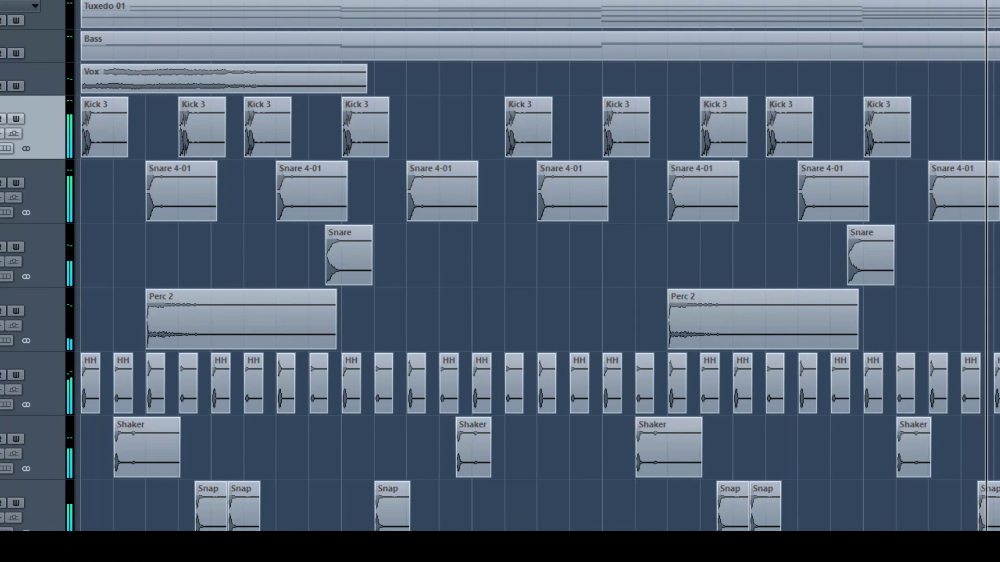
key(space)
key(h)
click(49, 252)
click(61, 325)
click(54, 400)
click(60, 474)
click(61, 505)
Select the Kick and first Snare tracks, play them, and make both tracks taller.
click(65, 198)
shift+click(50, 141)
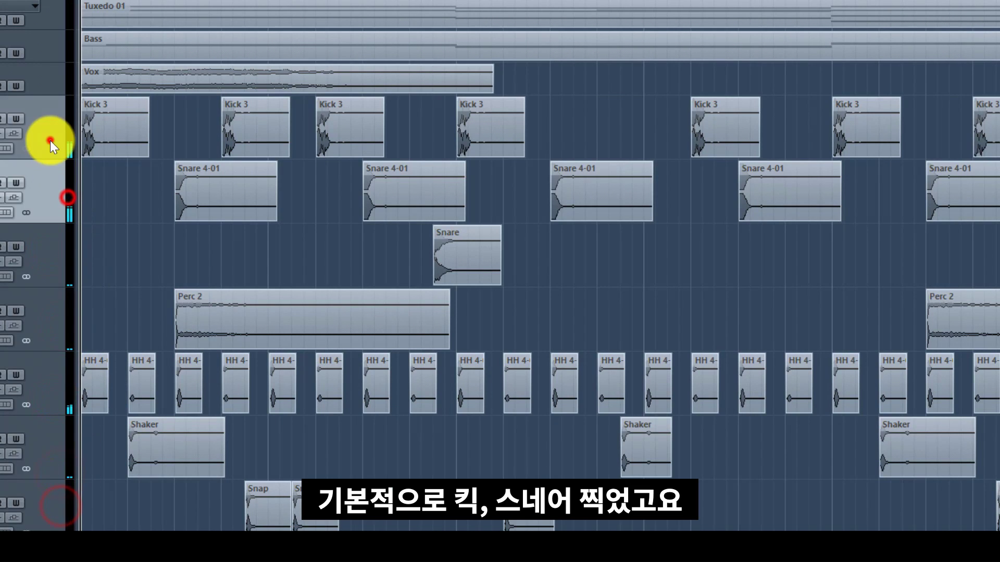
key(space)
drag(44, 155, 42, 195)
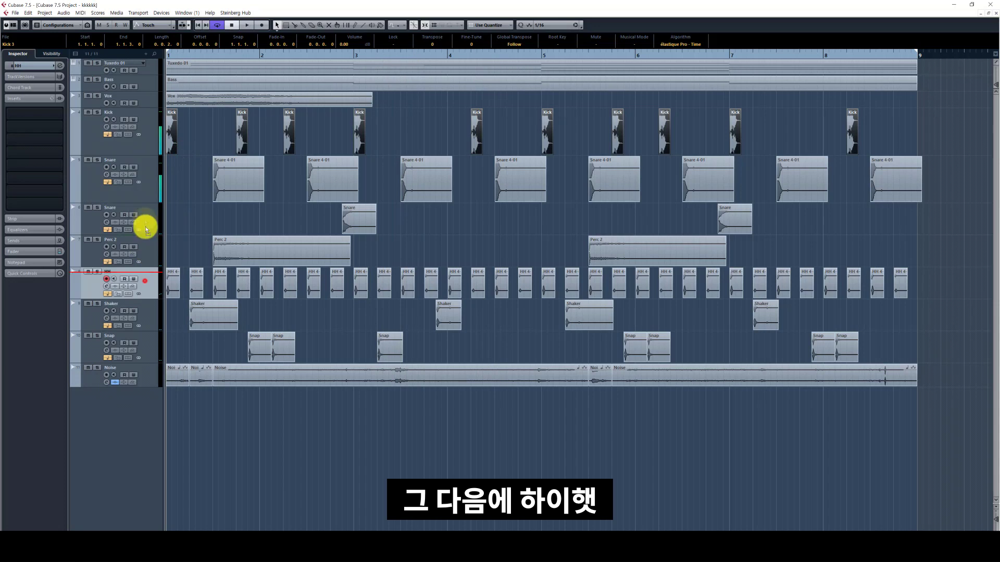
Place the HH track directly below the first Snare track, audition it soloed, and return it below Perc 2.
drag(140, 223, 151, 223)
key(s)
key(space)
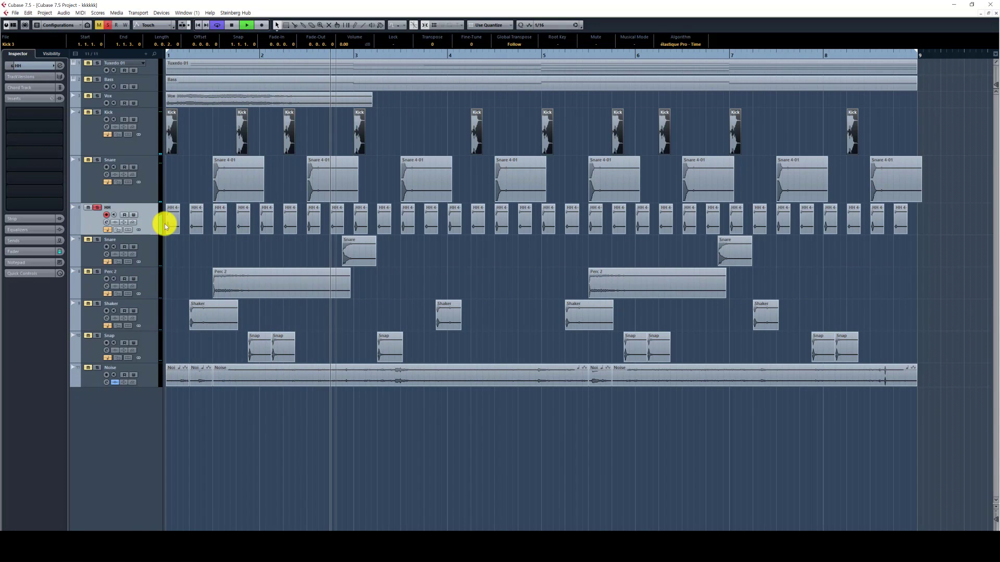
key(space)
drag(151, 220, 151, 281)
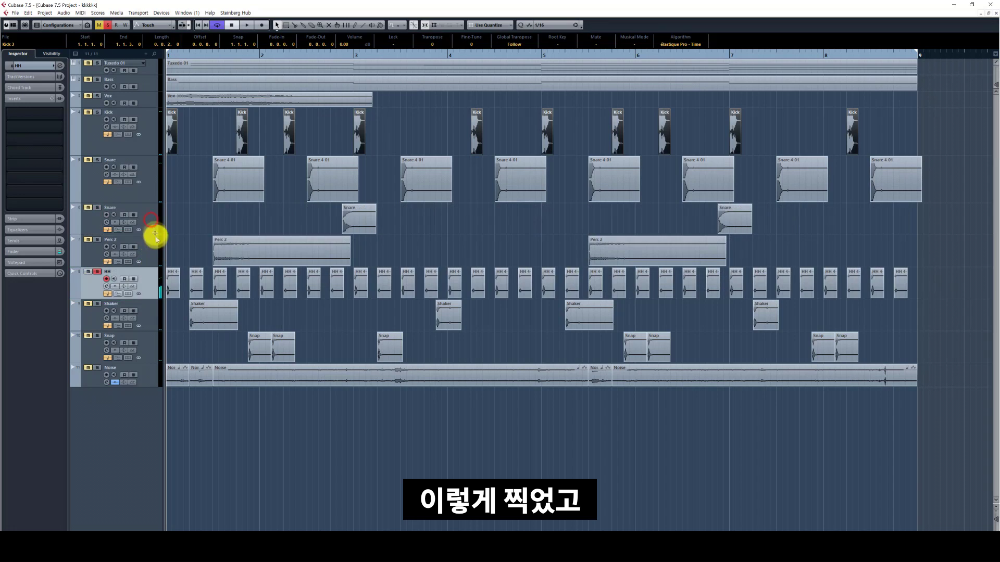
Rename the two Snare tracks as Snare 1 and Snare 2.
click(146, 221)
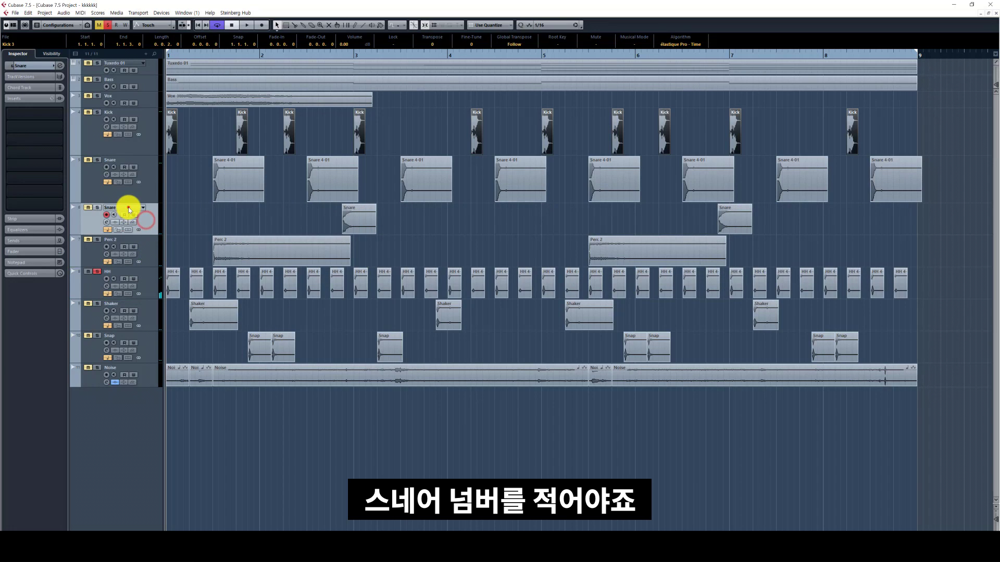
click(125, 162)
click(170, 196)
Solo Snare 2, Snare 1 and Kick along with HH, and audition the four tracks together.
click(154, 223)
key(s)
click(279, 219)
key(Right)
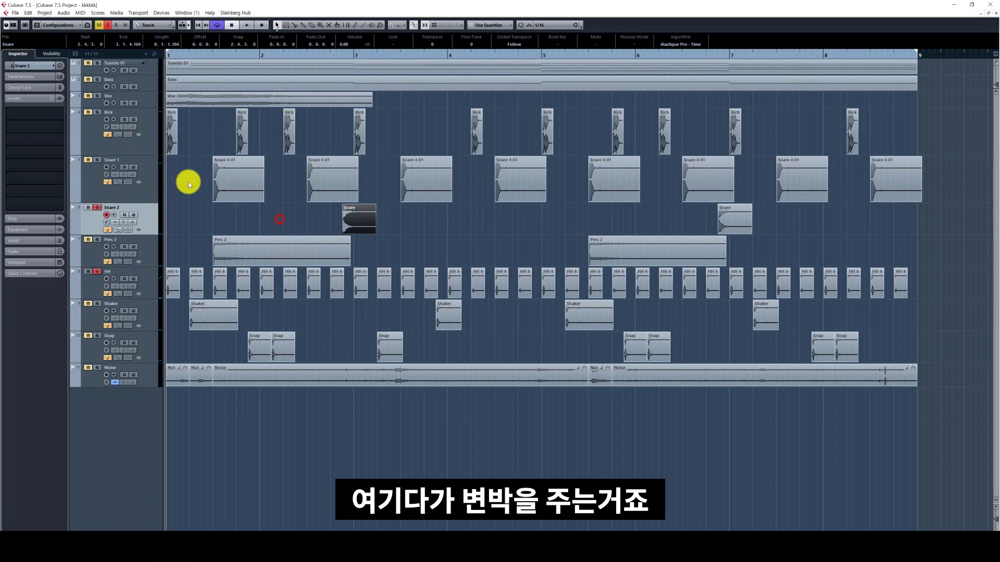
click(154, 187)
key(s)
click(140, 139)
key(s)
key(space)
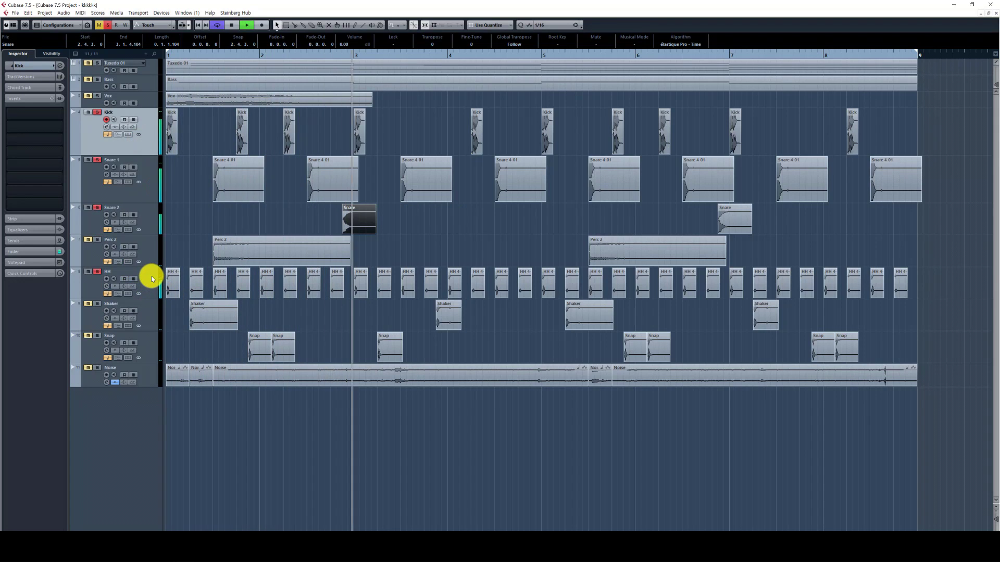
key(g)
key(g)
key(space)
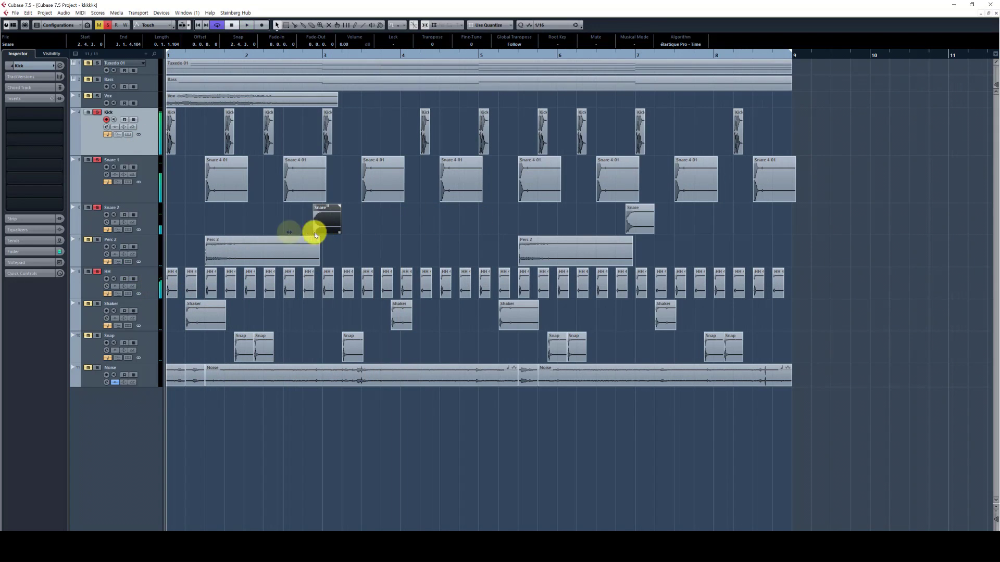
Add Perc 2 to the soloed drums, select its first event, and audition the pattern.
click(159, 251)
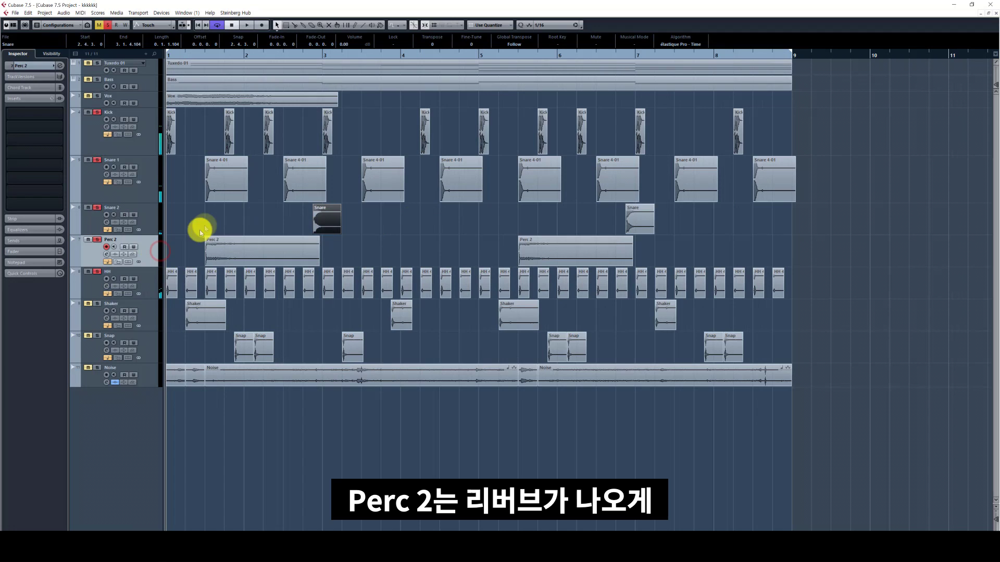
click(220, 247)
key(space)
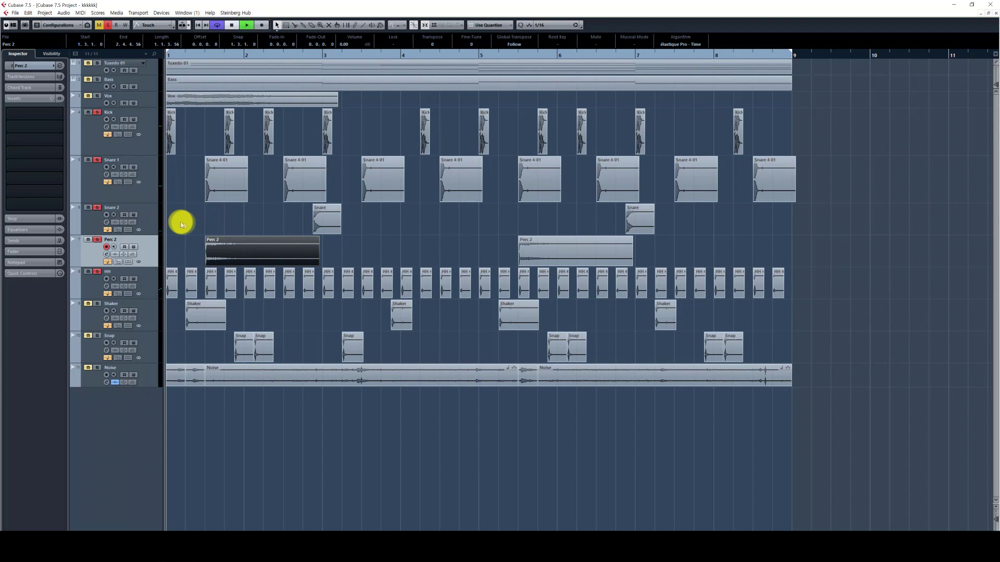
key(h)
key(space)
Turn off solo on Snare 2, Snare 1, Kick and HH, and audition Perc 2 alone from its first event.
click(148, 222)
key(s)
click(150, 190)
key(s)
click(153, 138)
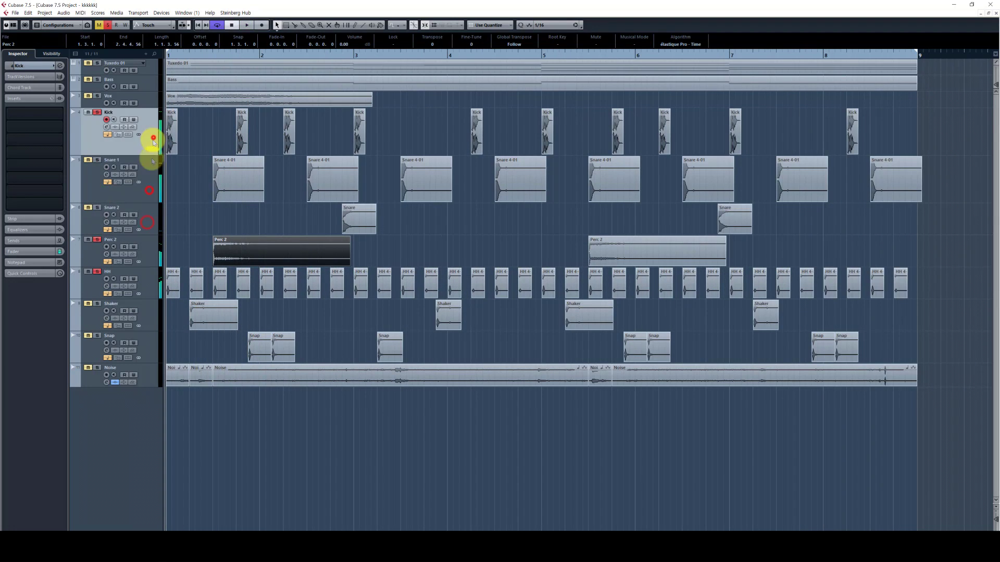
click(150, 283)
key(space)
key(space)
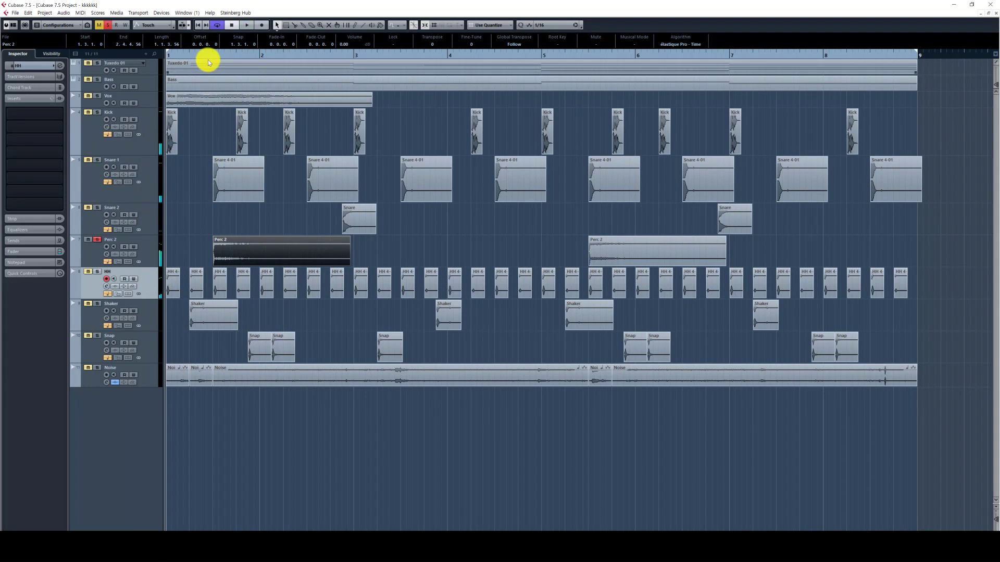
click(211, 55)
key(space)
key(space)
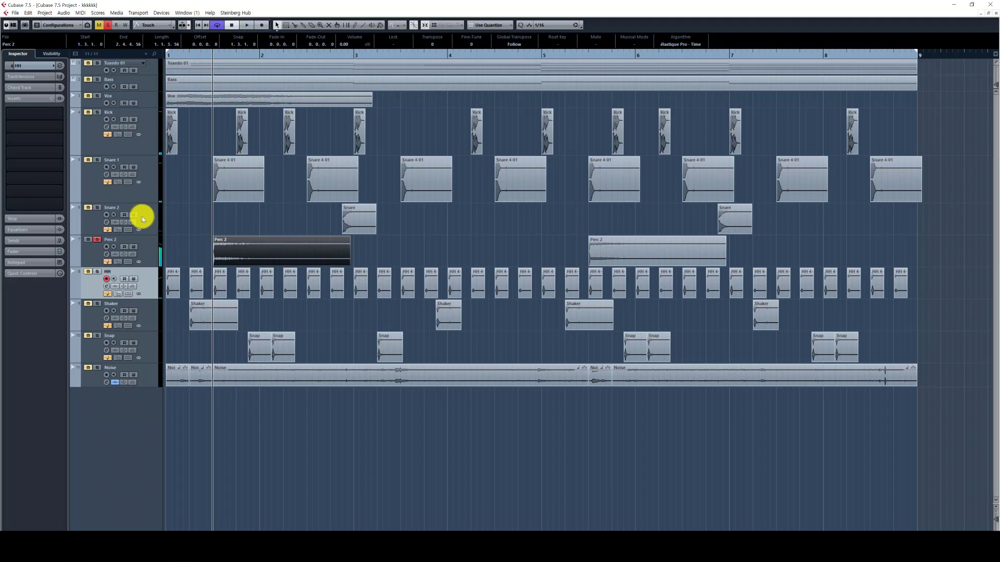
Solo Snare 2, Snare 1, Kick and HH again alongside Perc 2 and start playback.
click(142, 215)
key(s)
click(147, 190)
key(s)
click(149, 141)
key(s)
click(145, 287)
key(s)
key(space)
Reduce the height of the tracks from Kick through HH, deselect the Perc 2 event, and stop playback.
shift+click(151, 153)
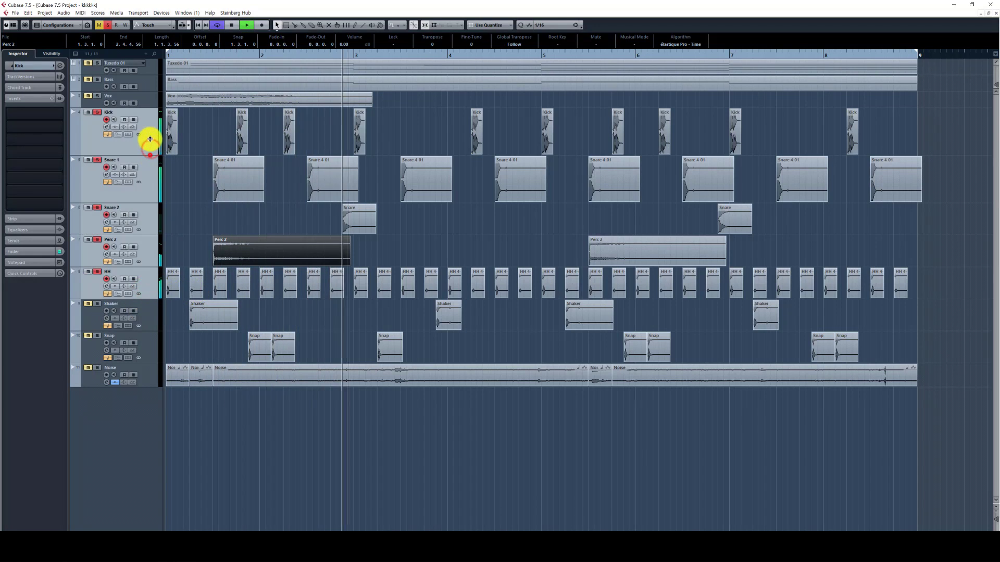
drag(149, 139, 150, 132)
click(230, 412)
key(space)
Add Snap to the soloed drum tracks and place it directly above the Shaker track.
click(150, 247)
key(s)
click(152, 281)
drag(152, 281, 146, 272)
click(144, 276)
key(s)
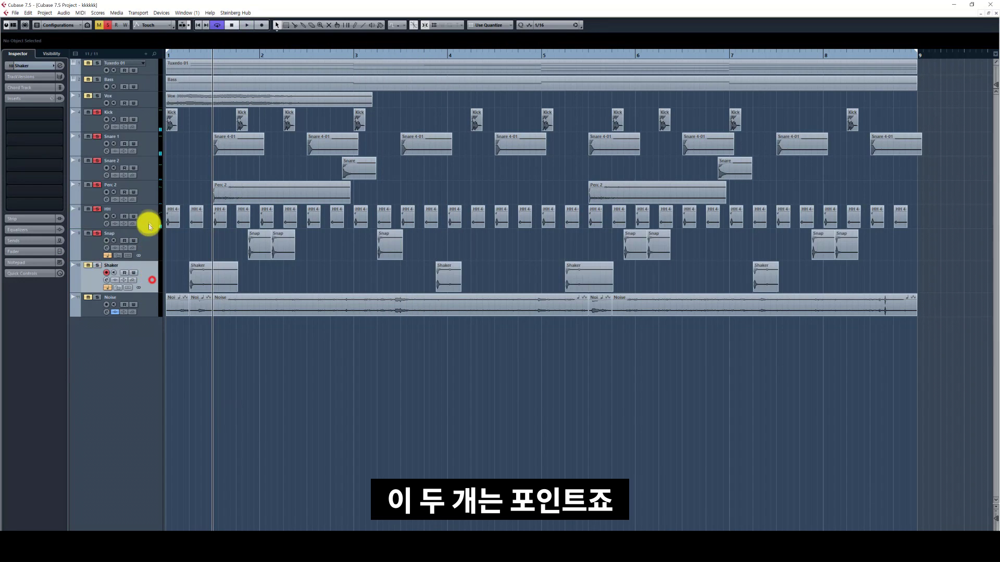
Turn off solo on the HH, Perc 2, Snare and Kick tracks, and audition Snap alone.
click(147, 224)
key(s)
click(153, 185)
key(s)
click(150, 119)
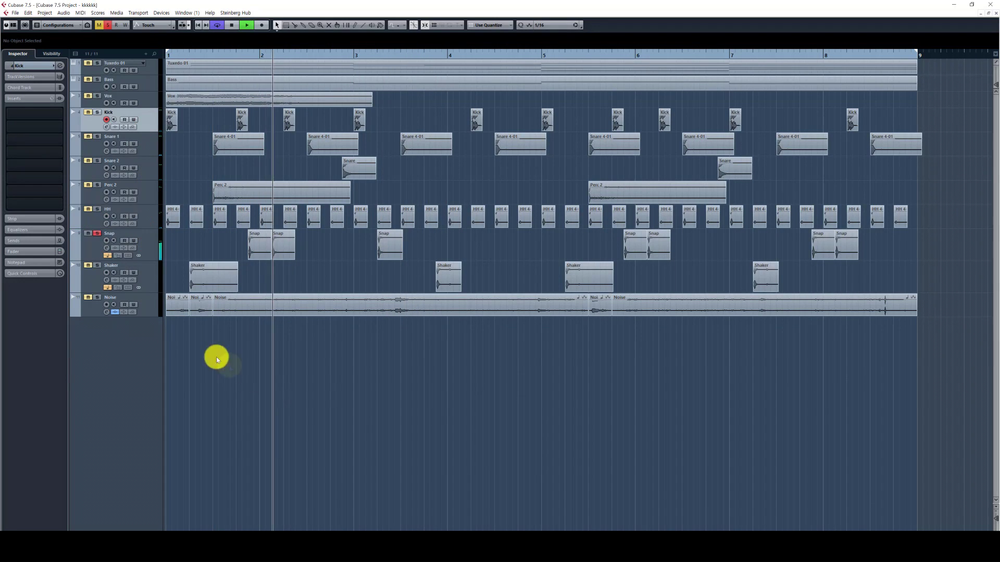
key(space)
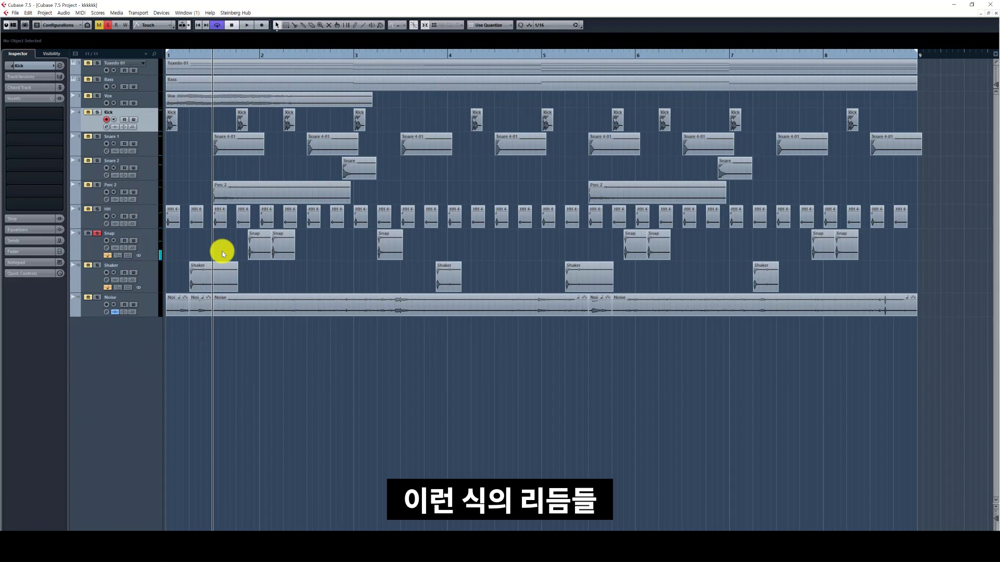
Solo HH along with Snap and audition the two tracks together.
click(153, 215)
key(space)
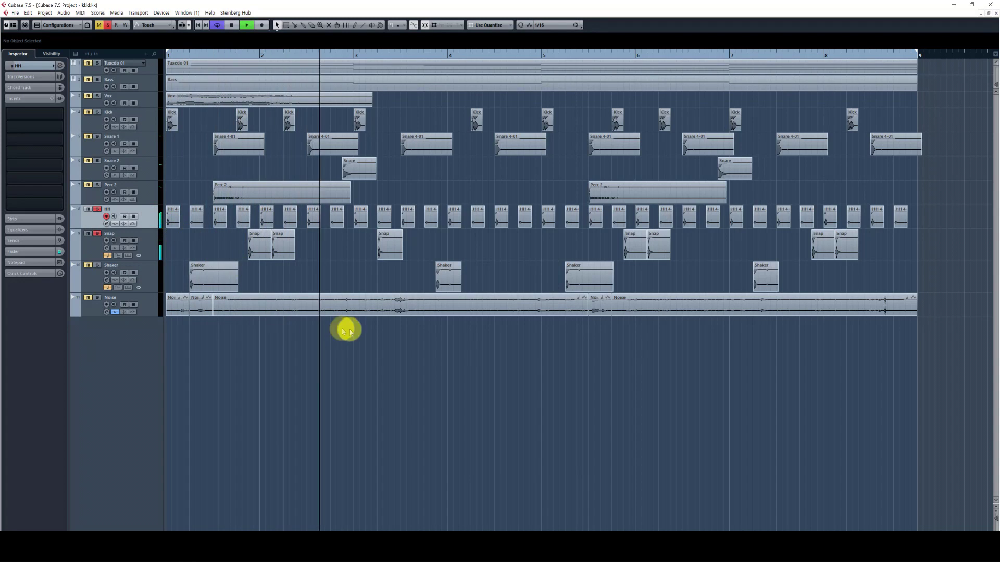
key(g)
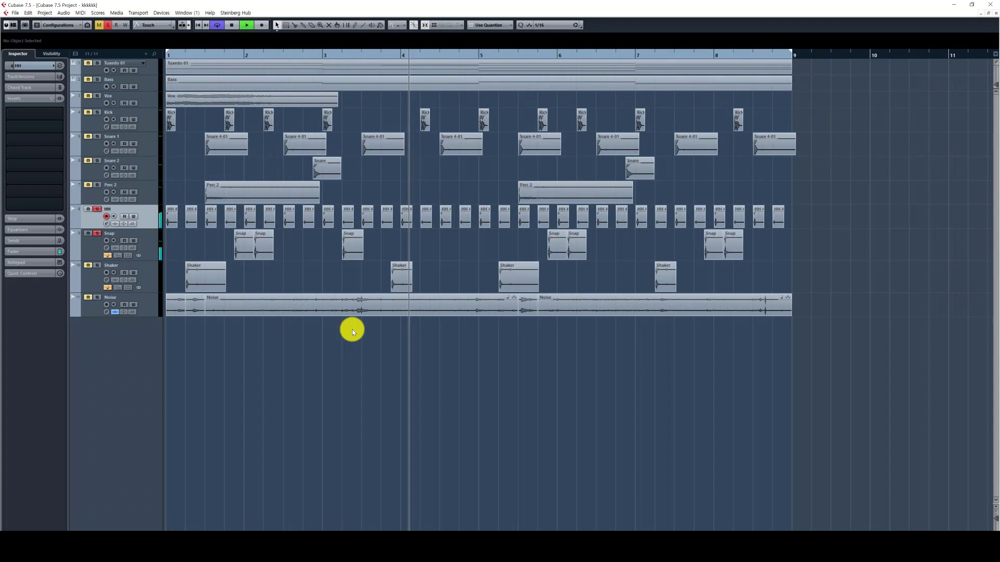
key(space)
Solo Shaker along with HH and Snap and audition the three tracks.
click(148, 276)
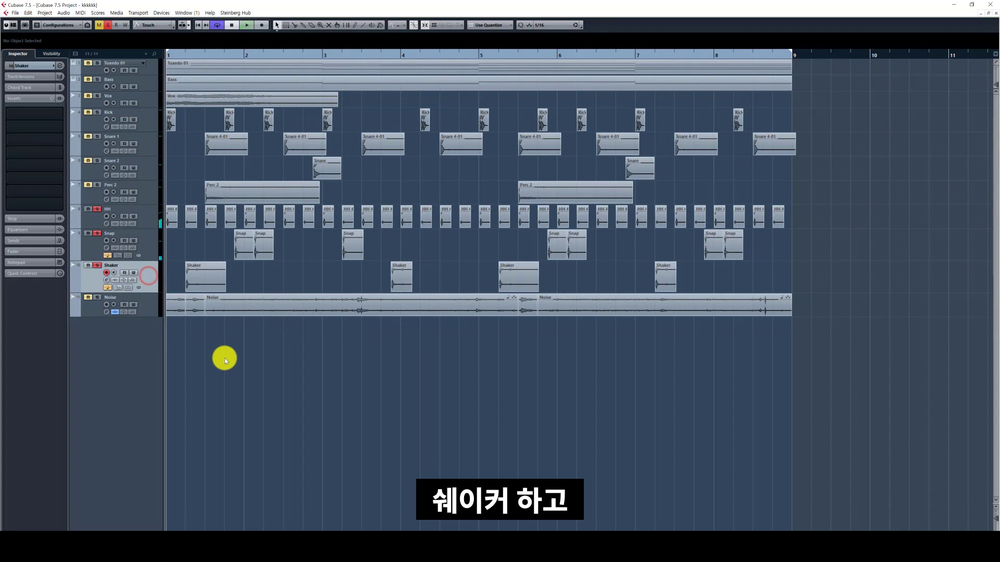
key(space)
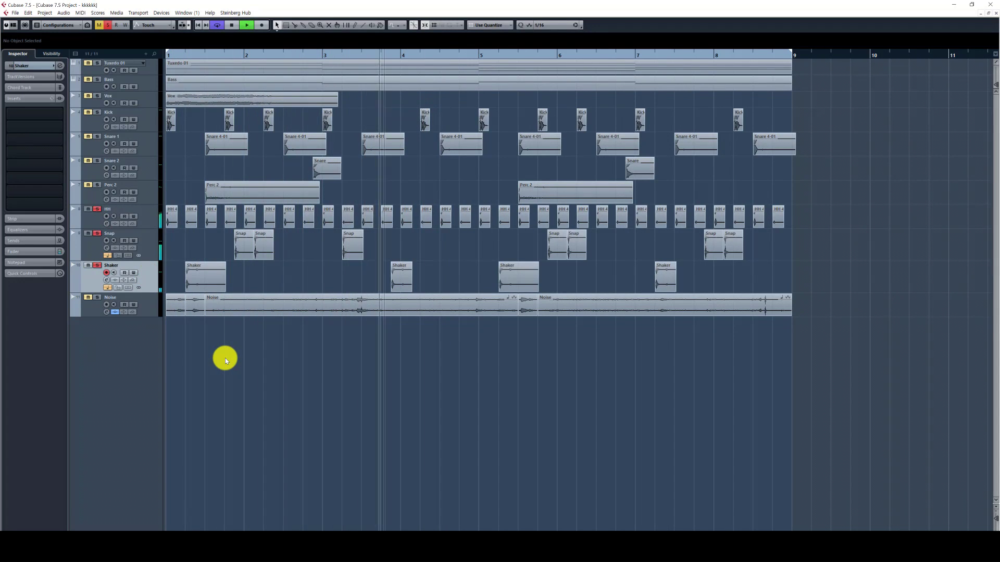
key(space)
Turn off solo on Snap and HH, and audition Shaker alone from its first event.
click(157, 232)
key(s)
click(156, 216)
key(s)
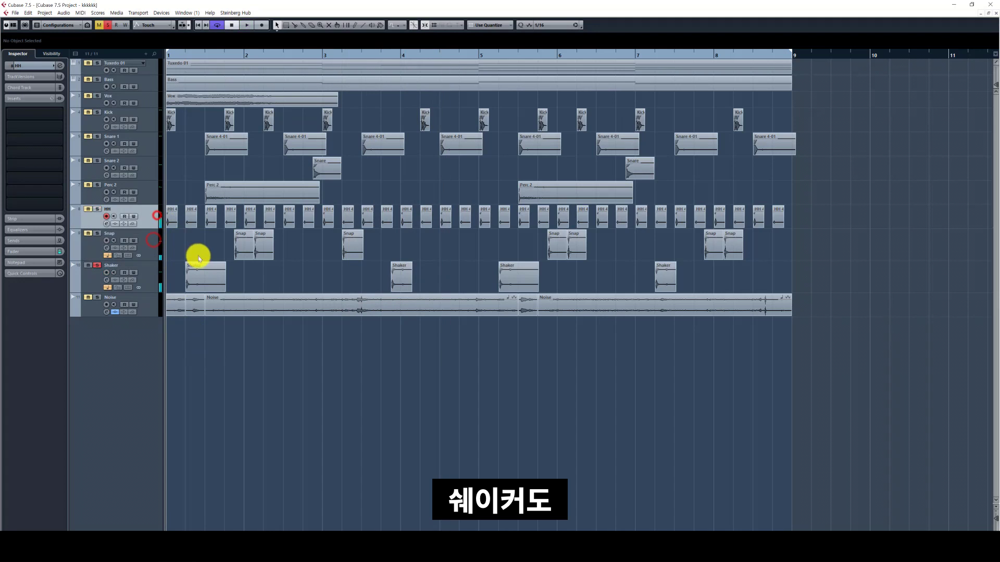
key(h)
key(space)
key(space)
click(194, 53)
key(h)
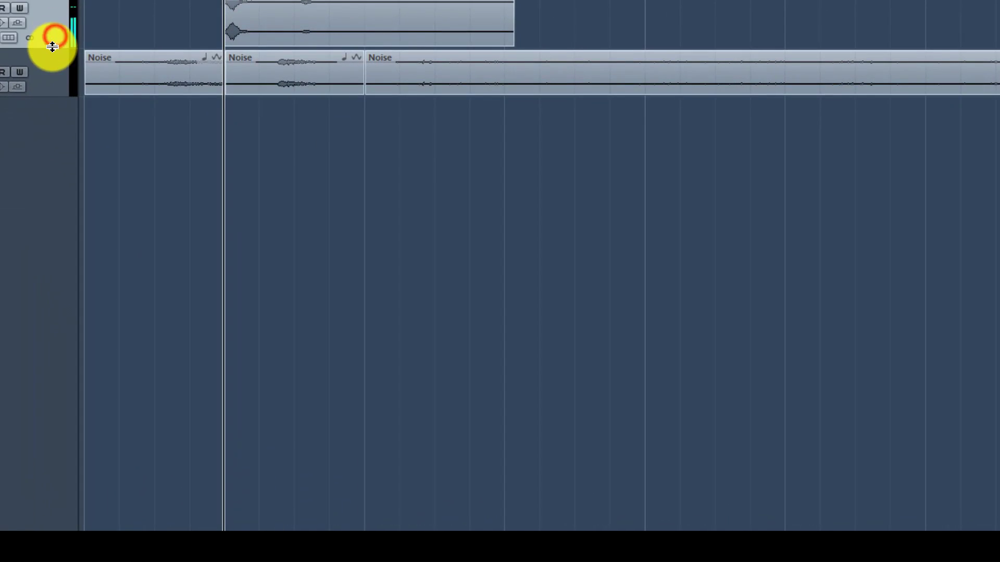
Solo the remaining drum tracks alongside Shaker and play the full drum pattern.
drag(52, 47, 54, 250)
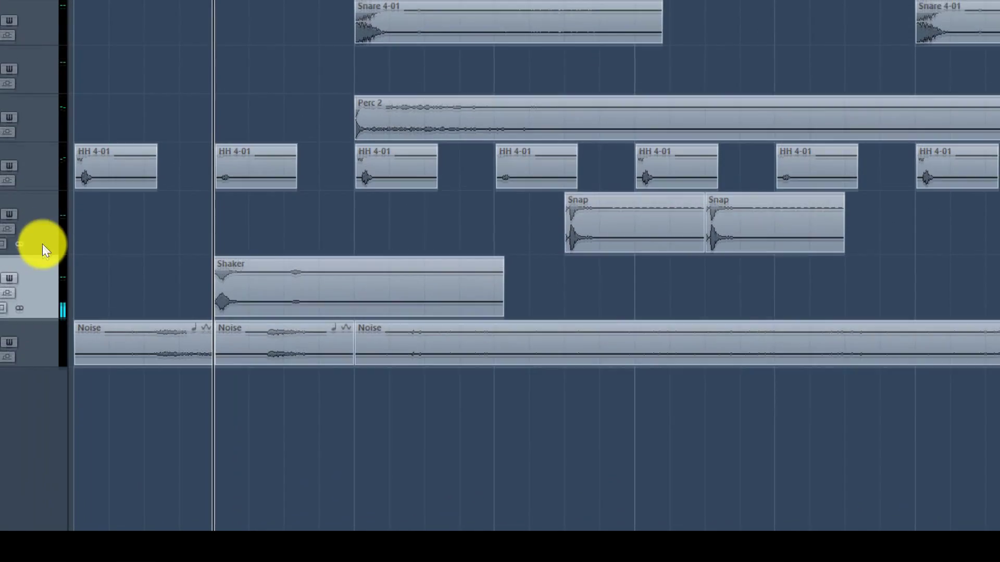
click(42, 223)
click(45, 169)
click(45, 102)
click(31, 42)
click(40, 65)
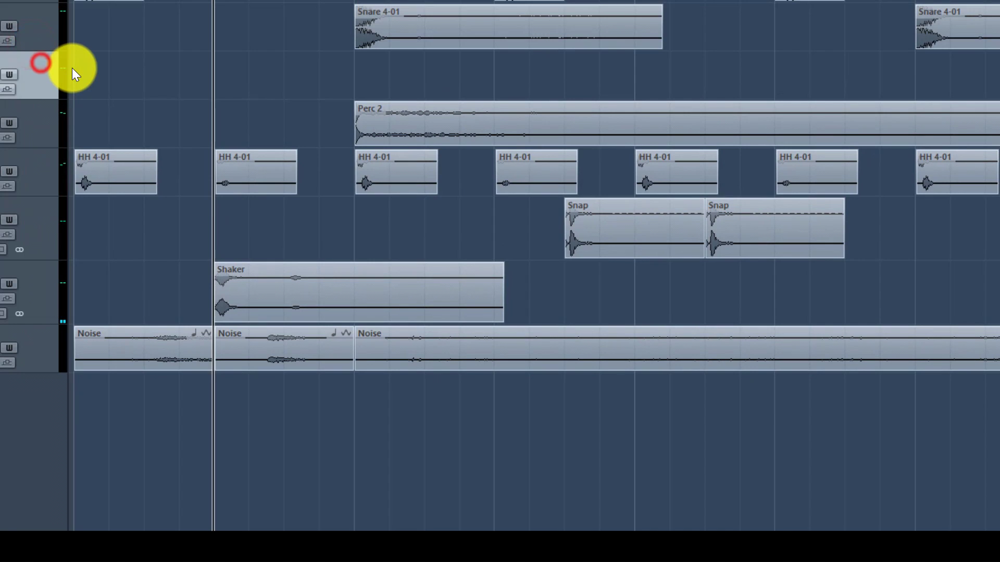
key(g)
key(g)
key(g)
key(g)
key(g)
key(g)
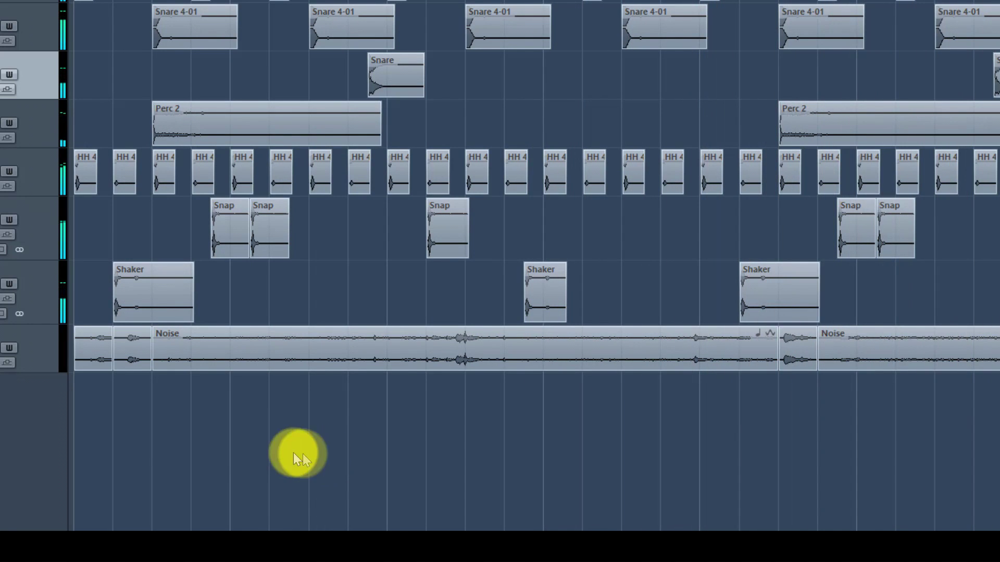
Select the drum tracks down to Shaker and turn off their solo to play the full mix.
click(33, 297)
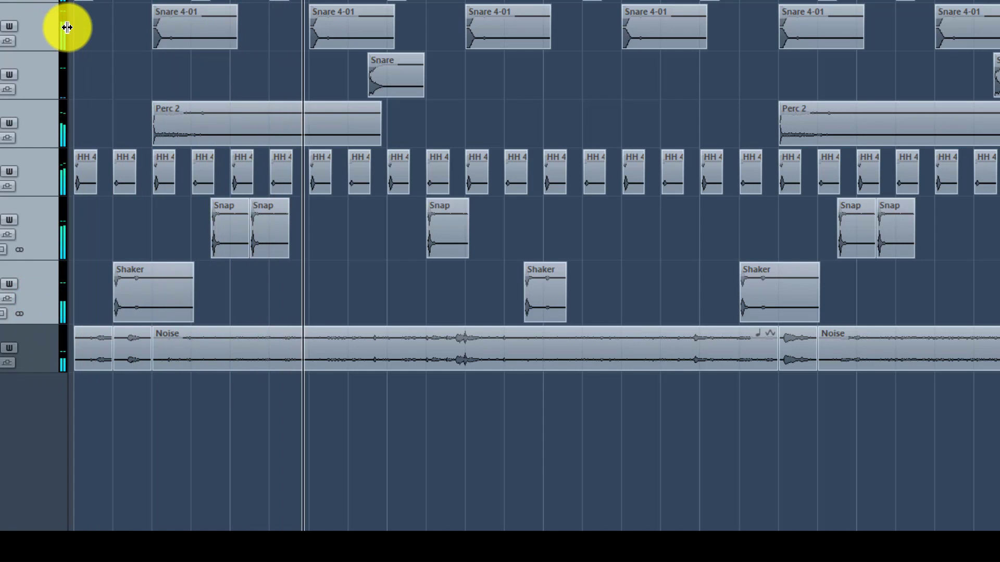
key(g)
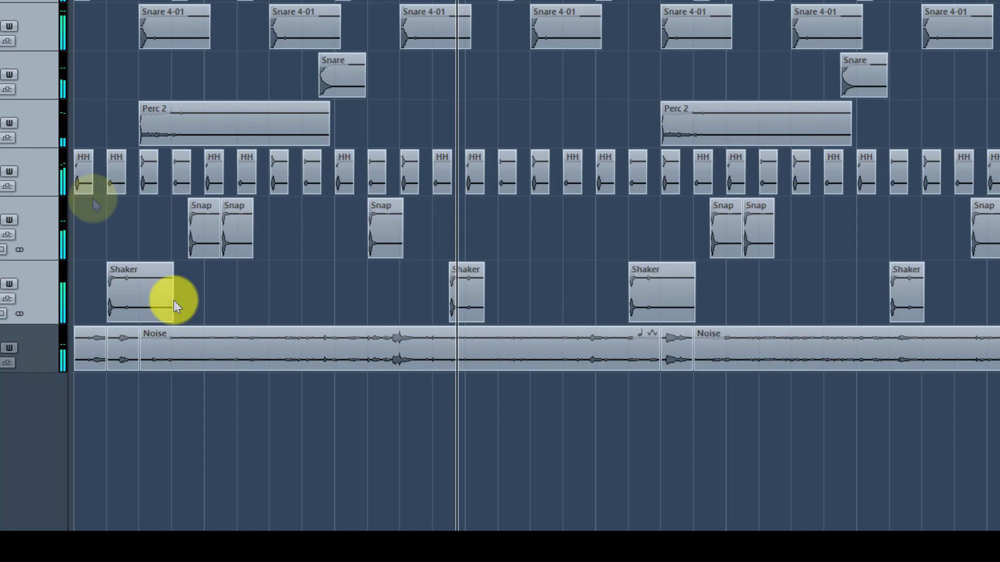
click(204, 479)
Select the Noise track and check its channel fader in the MixConsole.
click(62, 368)
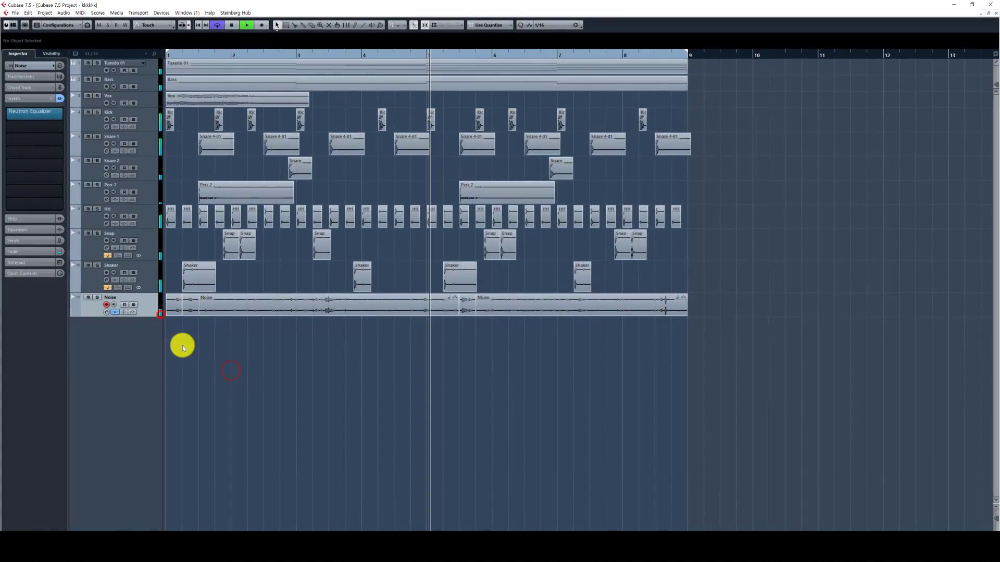
key(F3)
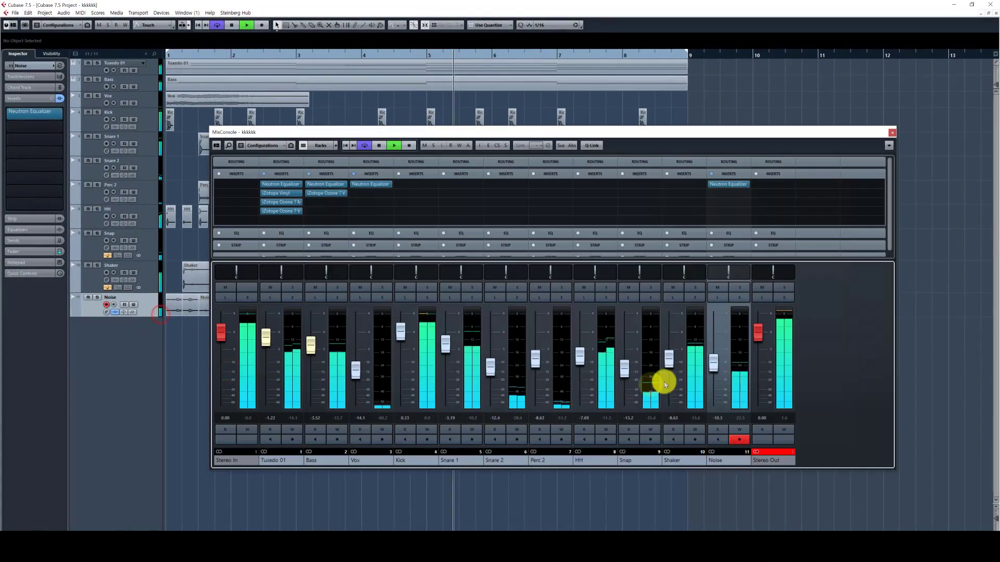
click(716, 363)
key(F3)
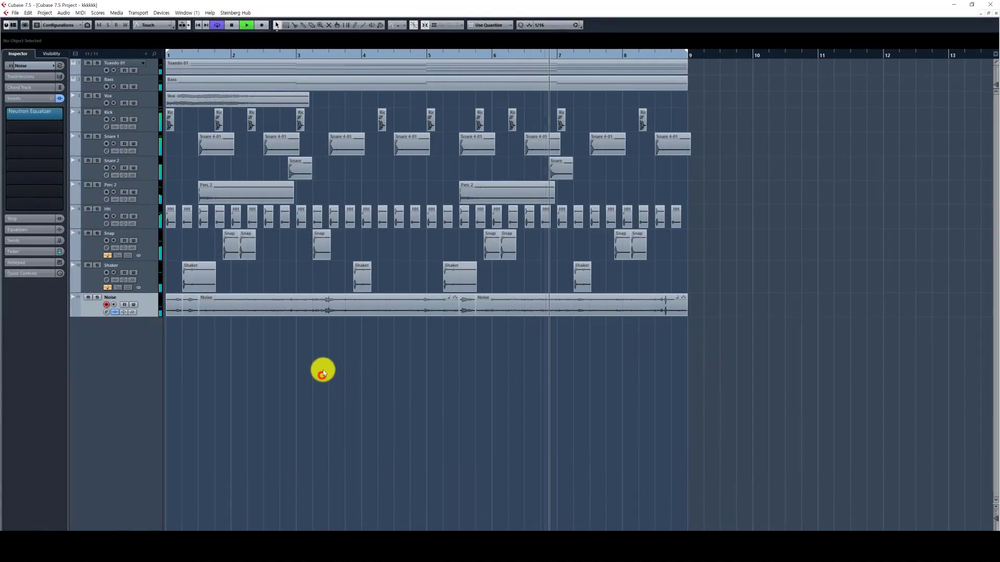
Select all tracks from the topmost instrument track to Noise and resize them to one equal, taller height.
shift+click(149, 66)
drag(150, 74, 150, 82)
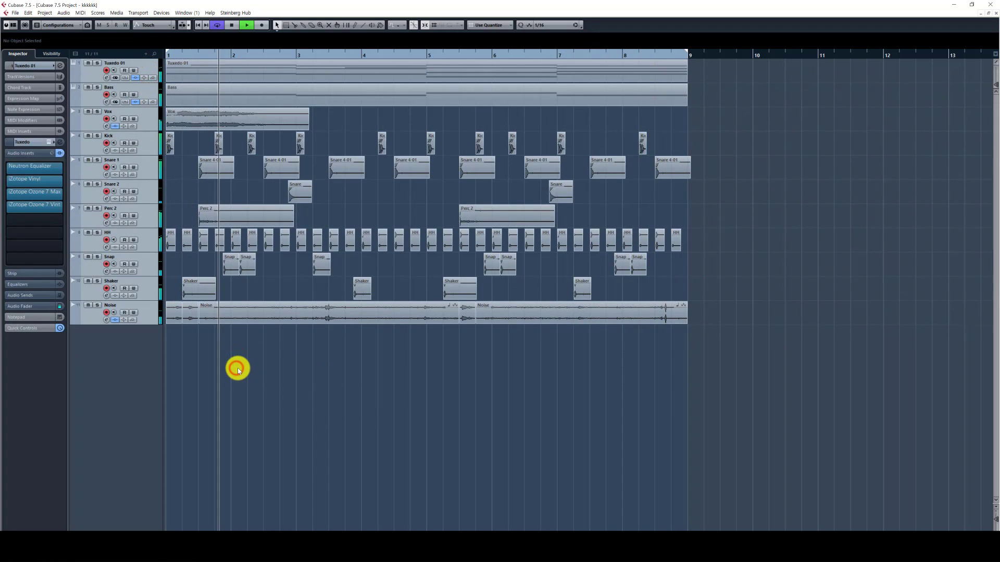
key(g)
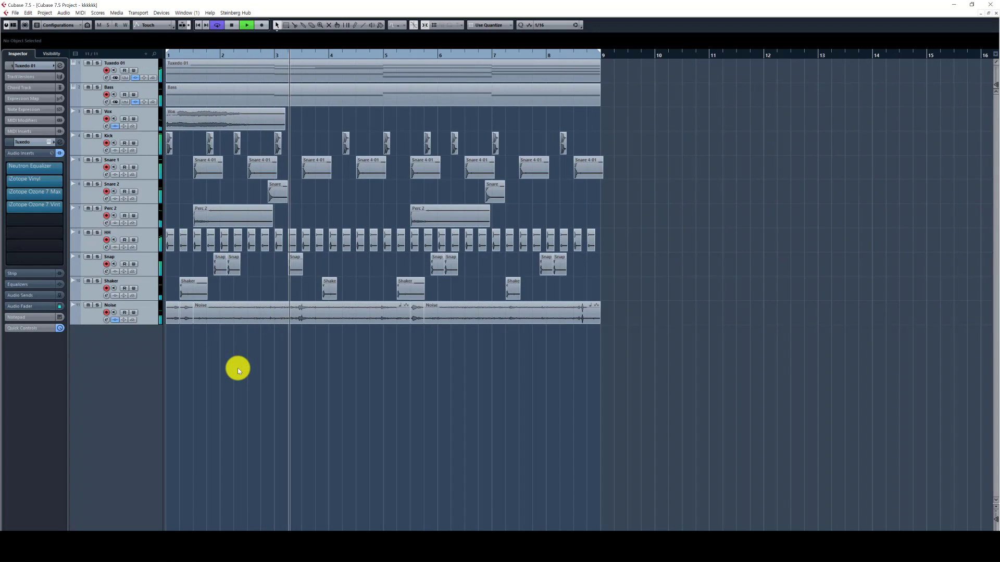
Show the Transport panel, place it just below the Noise track, and stop playback.
key(F2)
drag(239, 480, 217, 351)
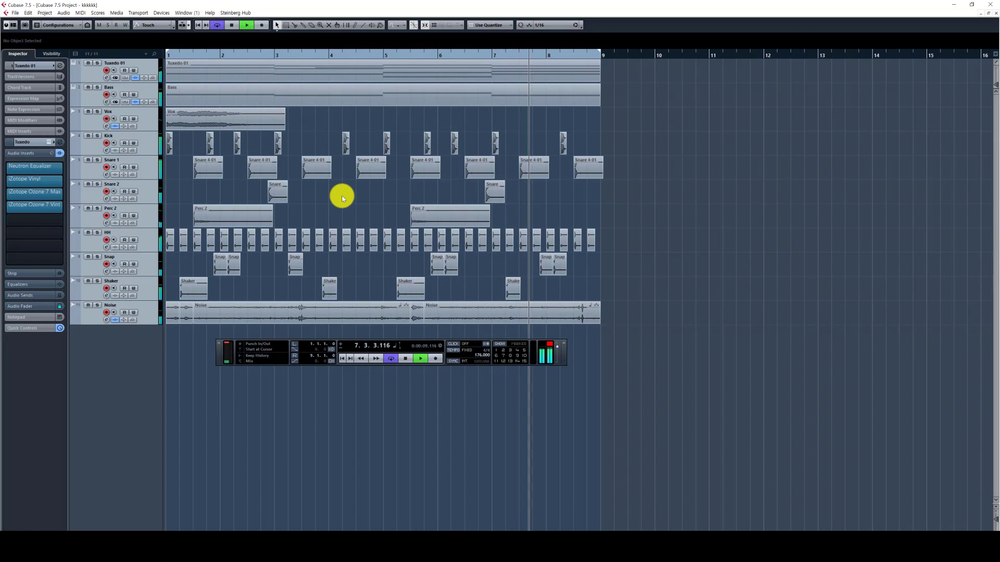
key(space)
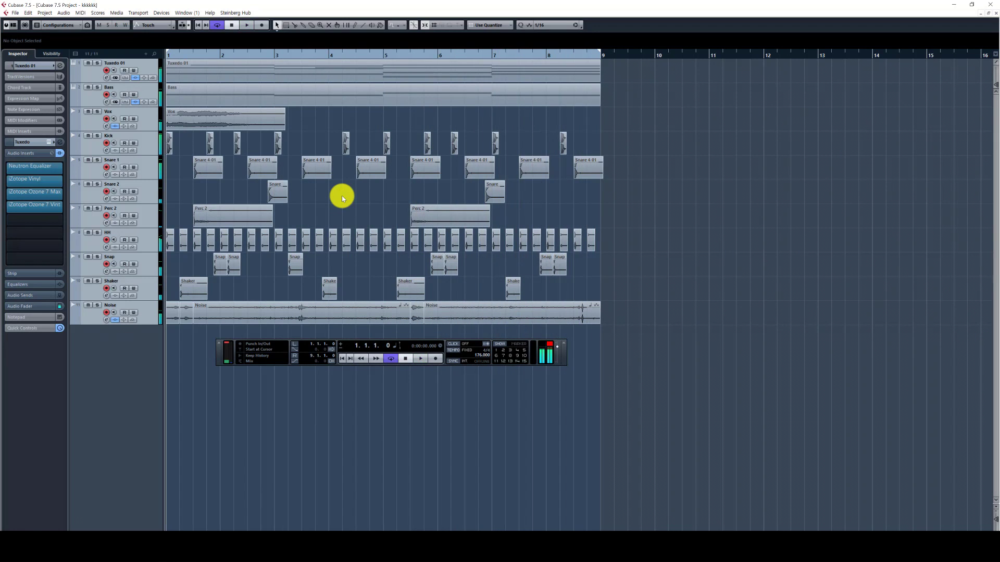